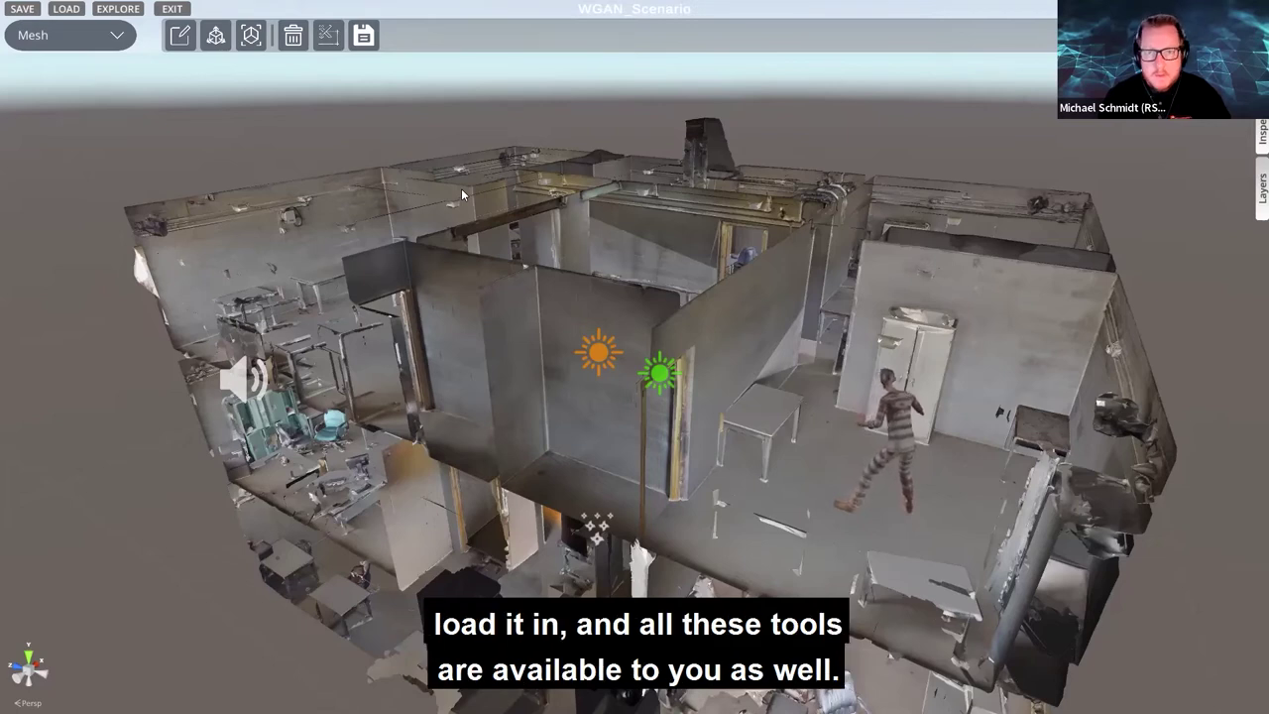
pyautogui.click(93, 48)
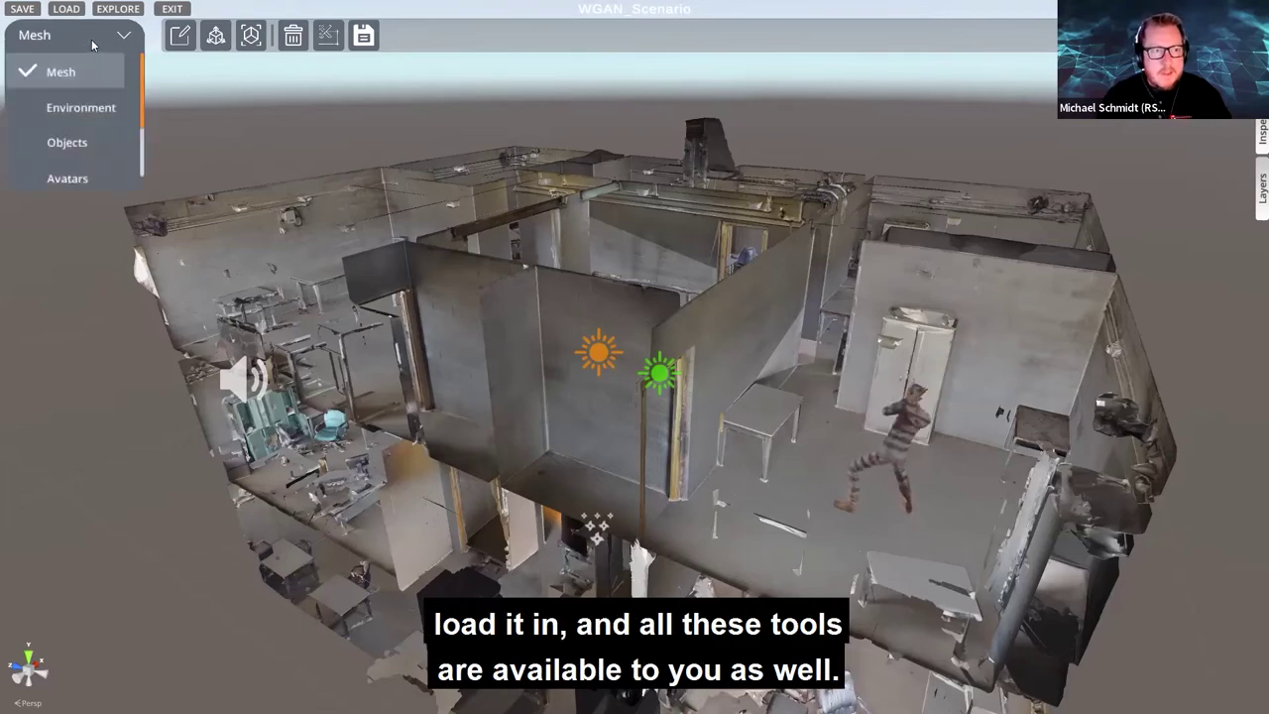
pyautogui.scroll(-2, 115, 73)
pyautogui.scroll(2, 103, 85)
pyautogui.click(91, 45)
# Shift the orange and green lights slightly beside the spiral staircase
pyautogui.moveTo(536, 264); pyautogui.dragTo(565, 386, button='middle')
pyautogui.scroll(4, 565, 386)
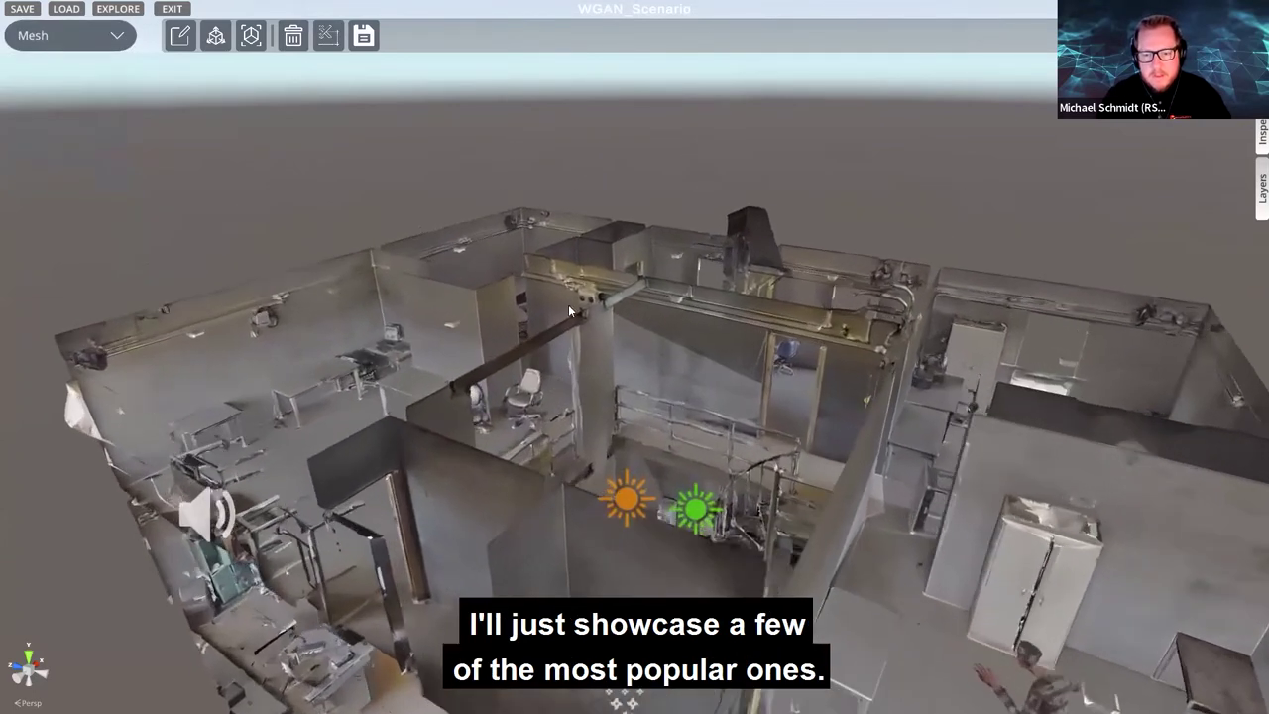
pyautogui.moveTo(580, 293); pyautogui.dragTo(600, 396, button='right')
pyautogui.moveTo(595, 334); pyautogui.dragTo(602, 401, button='middle')
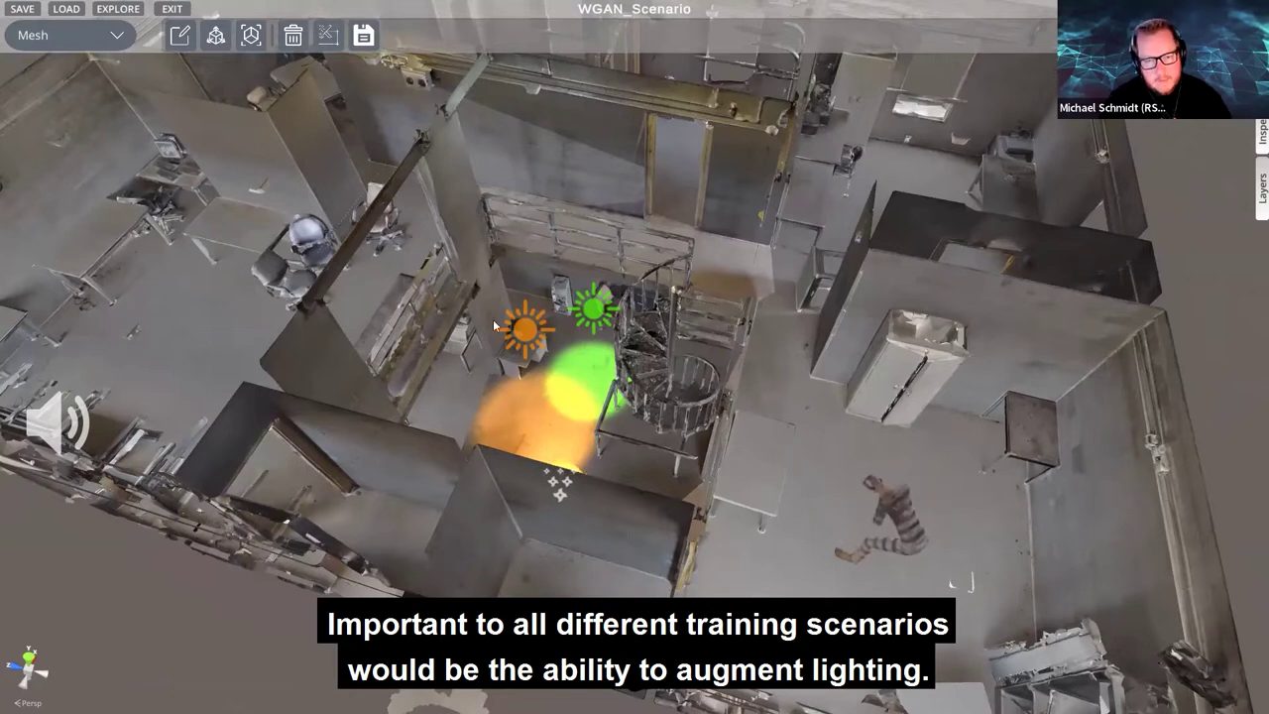
pyautogui.click(530, 334)
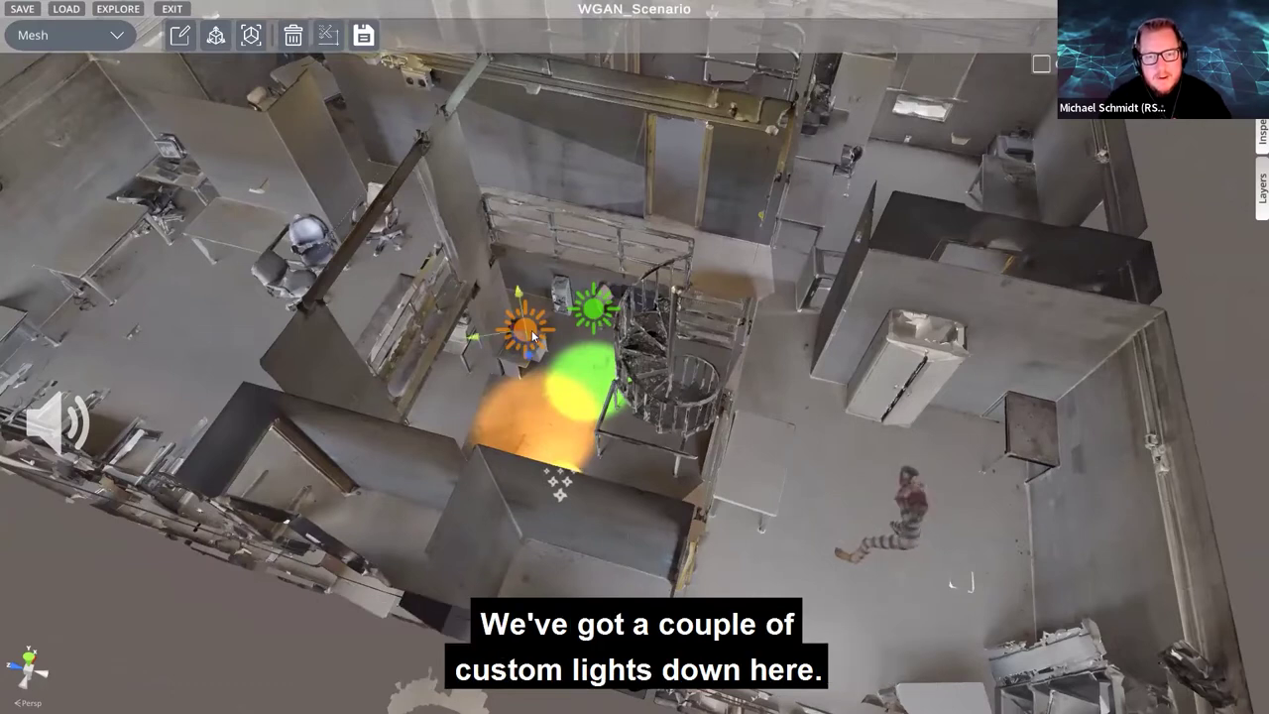
pyautogui.moveTo(517, 348); pyautogui.dragTo(600, 308)
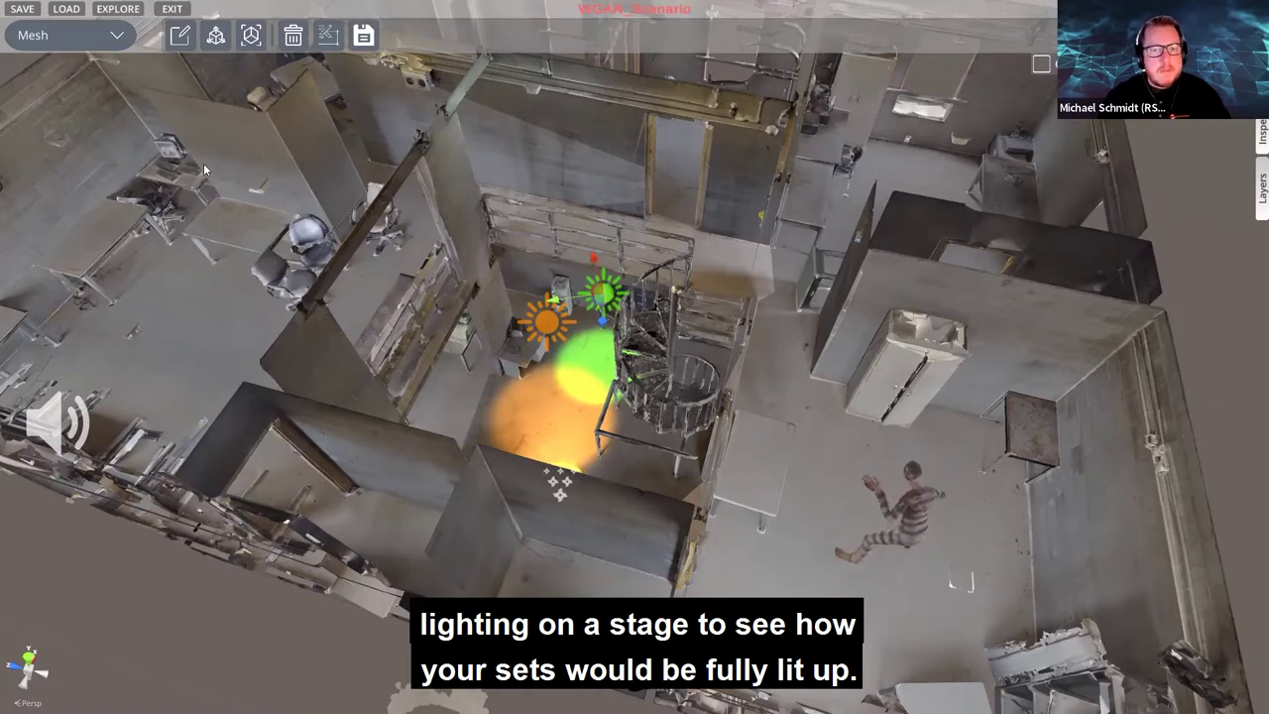
# Select the sound source near the teal chairs and examine the area around it
pyautogui.moveTo(302, 332); pyautogui.dragTo(427, 297, button='middle')
pyautogui.moveTo(253, 361); pyautogui.dragTo(370, 267, button='middle')
pyautogui.click(265, 293)
pyautogui.moveTo(318, 338); pyautogui.dragTo(368, 182, button='right')
pyautogui.moveTo(369, 181); pyautogui.dragTo(460, 58, button='middle')
pyautogui.moveTo(337, 335); pyautogui.dragTo(369, 244, button='middle')
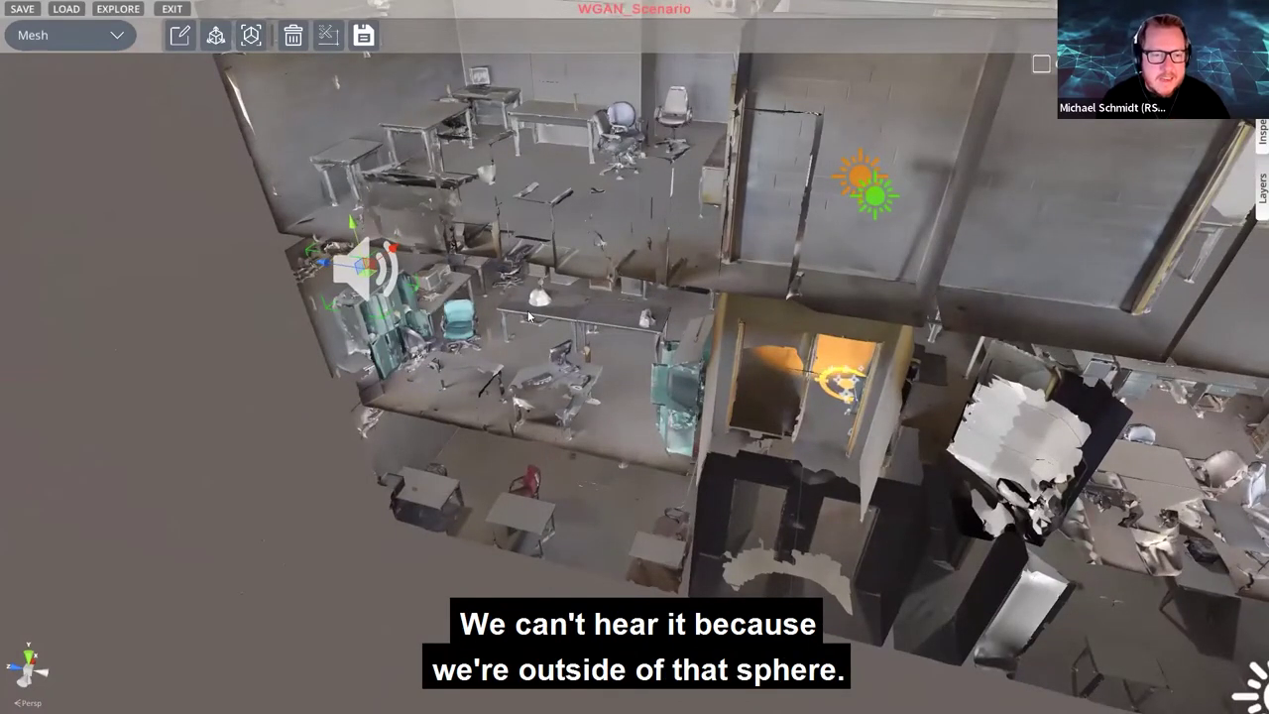
# Examine the spawn location marker beside the lights and the animated striped character in the adjoining room
pyautogui.moveTo(977, 222); pyautogui.dragTo(615, 461, button='middle')
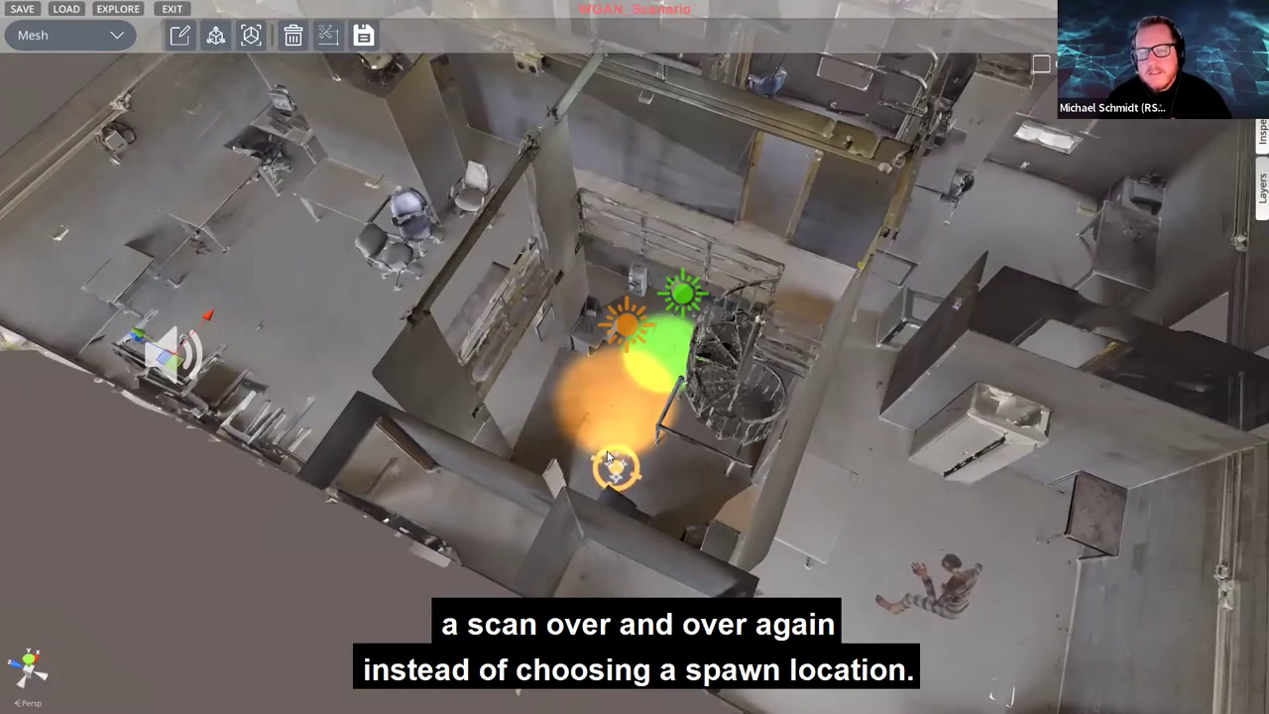
pyautogui.click(640, 475)
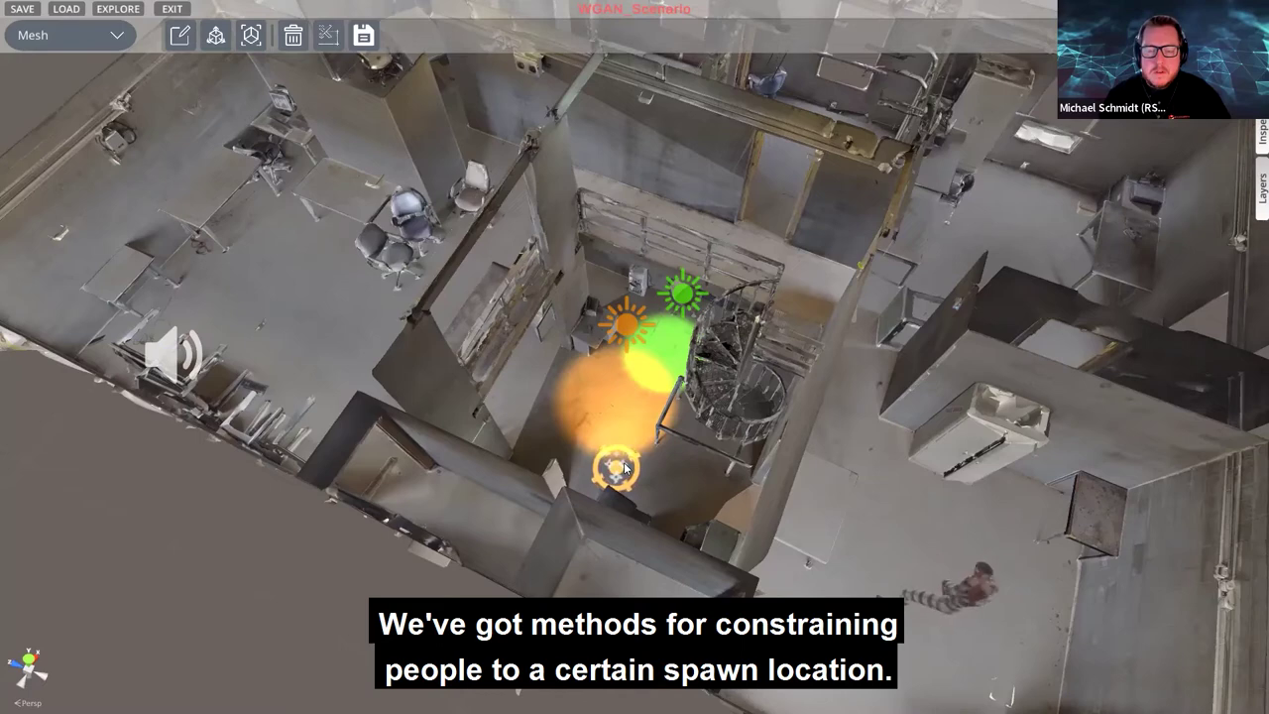
pyautogui.moveTo(999, 578); pyautogui.dragTo(916, 503, button='middle')
pyautogui.moveTo(916, 503); pyautogui.dragTo(1080, 525, button='right')
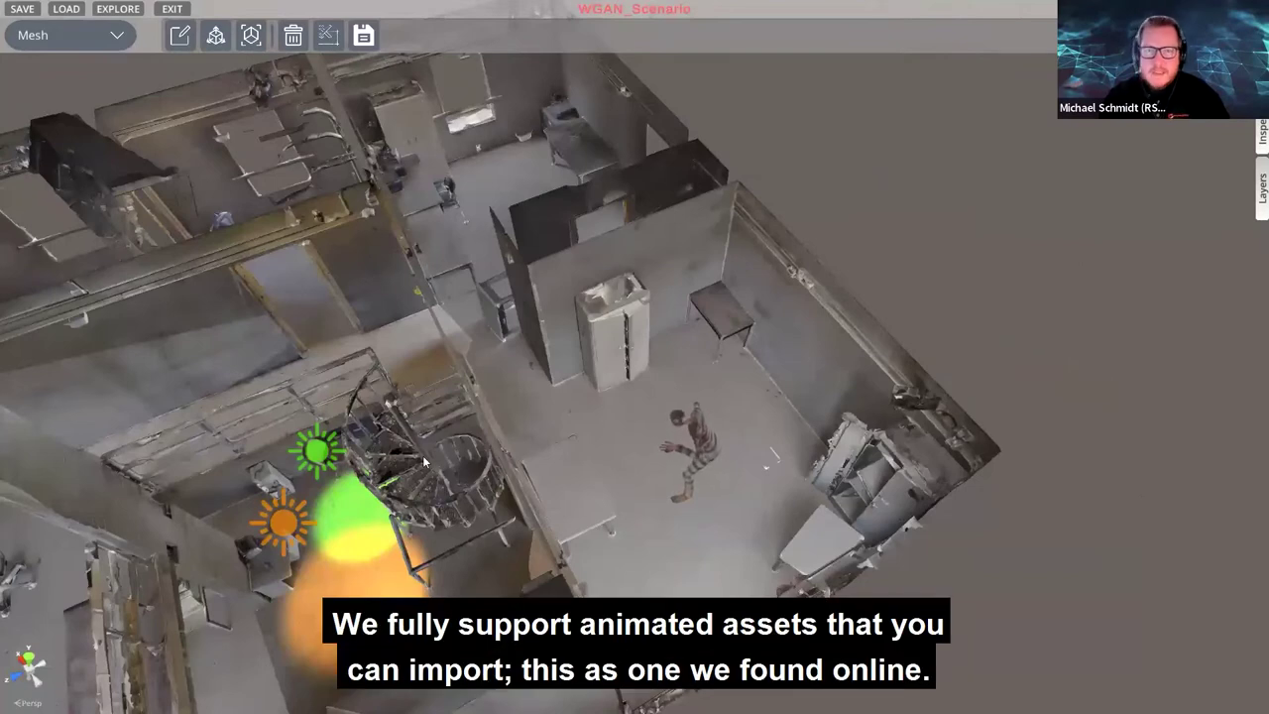
pyautogui.moveTo(424, 461); pyautogui.dragTo(391, 490)
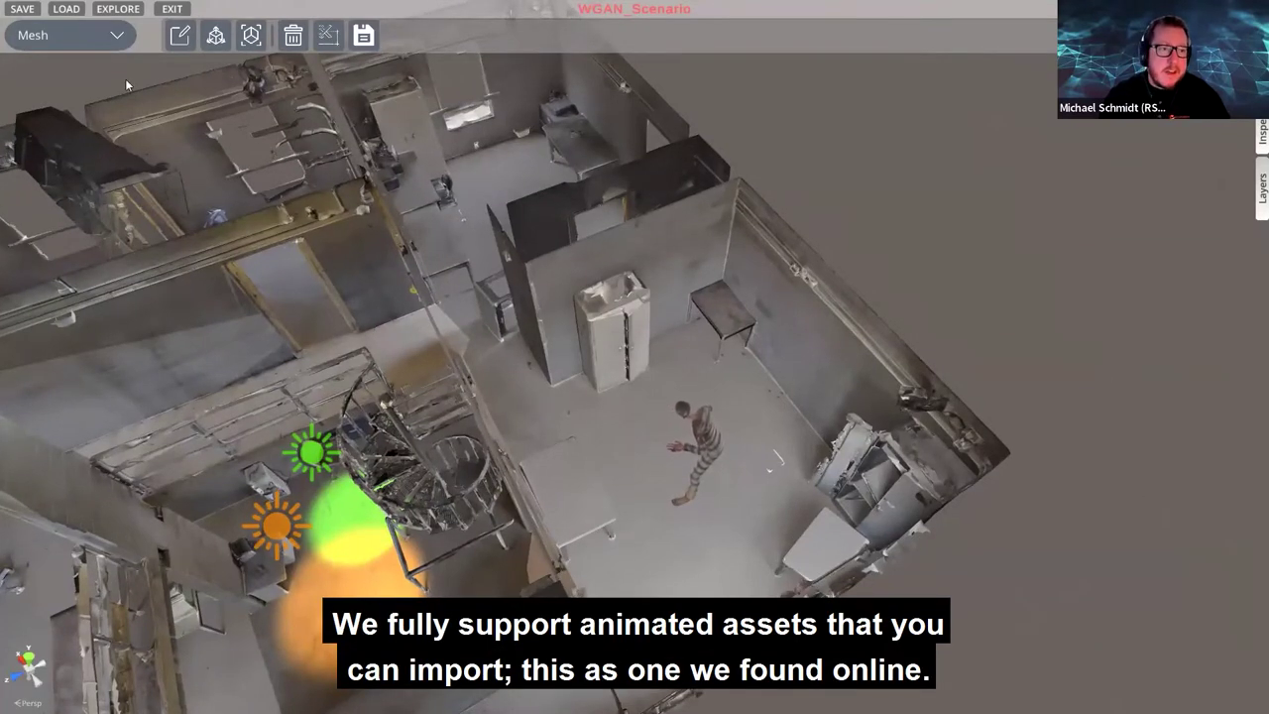
# Switch to the Objects tools and browse the supplied Objects and Doors libraries
pyautogui.click(109, 35)
pyautogui.click(61, 139)
pyautogui.click(9, 94)
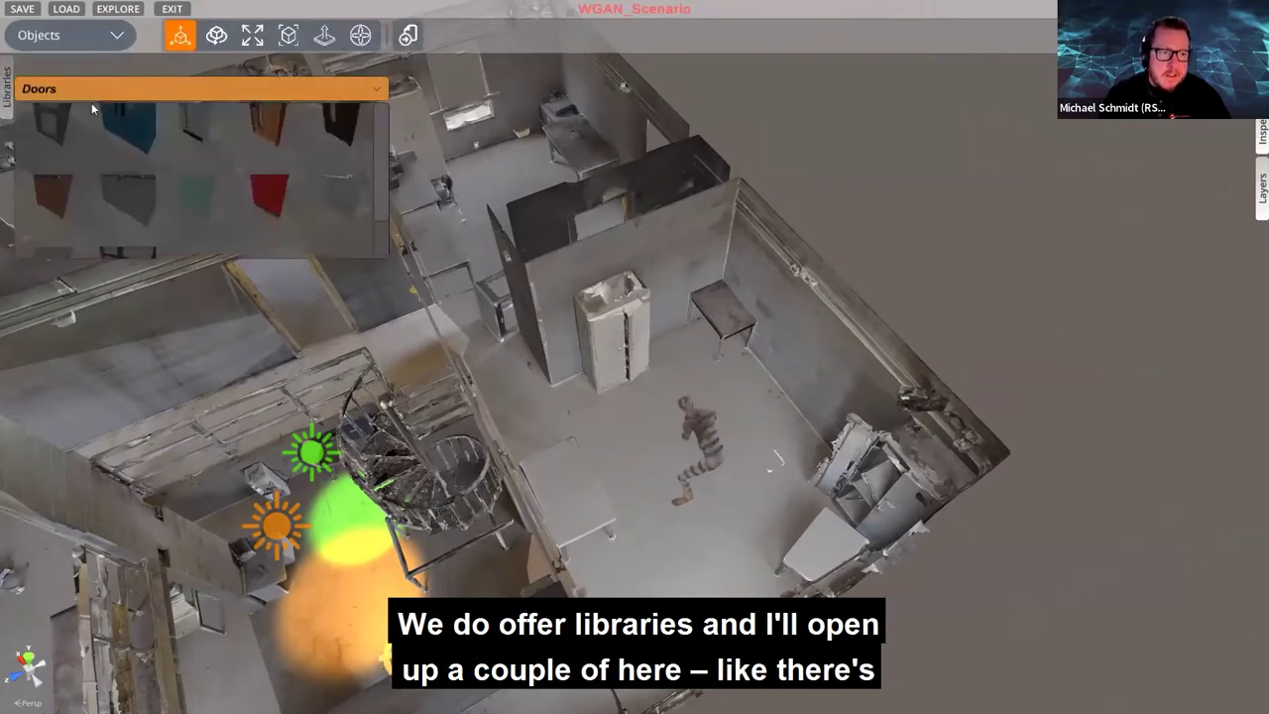
pyautogui.click(94, 89)
pyautogui.click(119, 111)
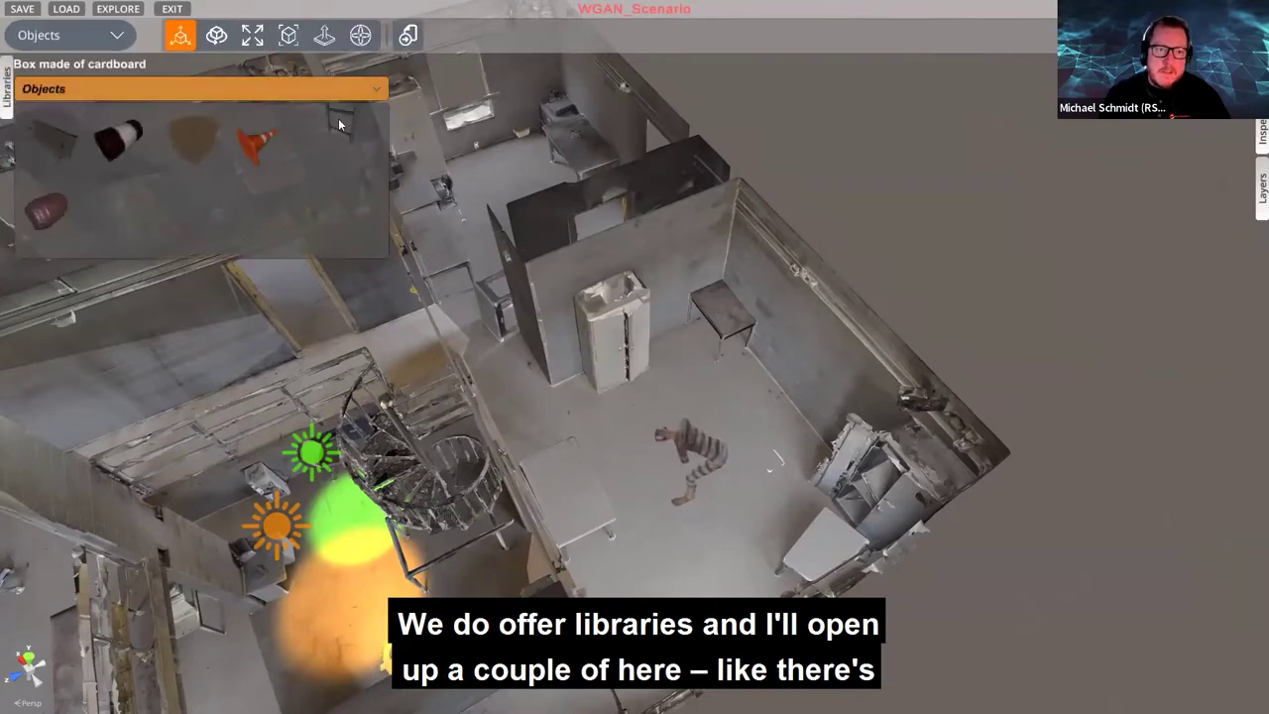
pyautogui.click(177, 89)
pyautogui.click(156, 125)
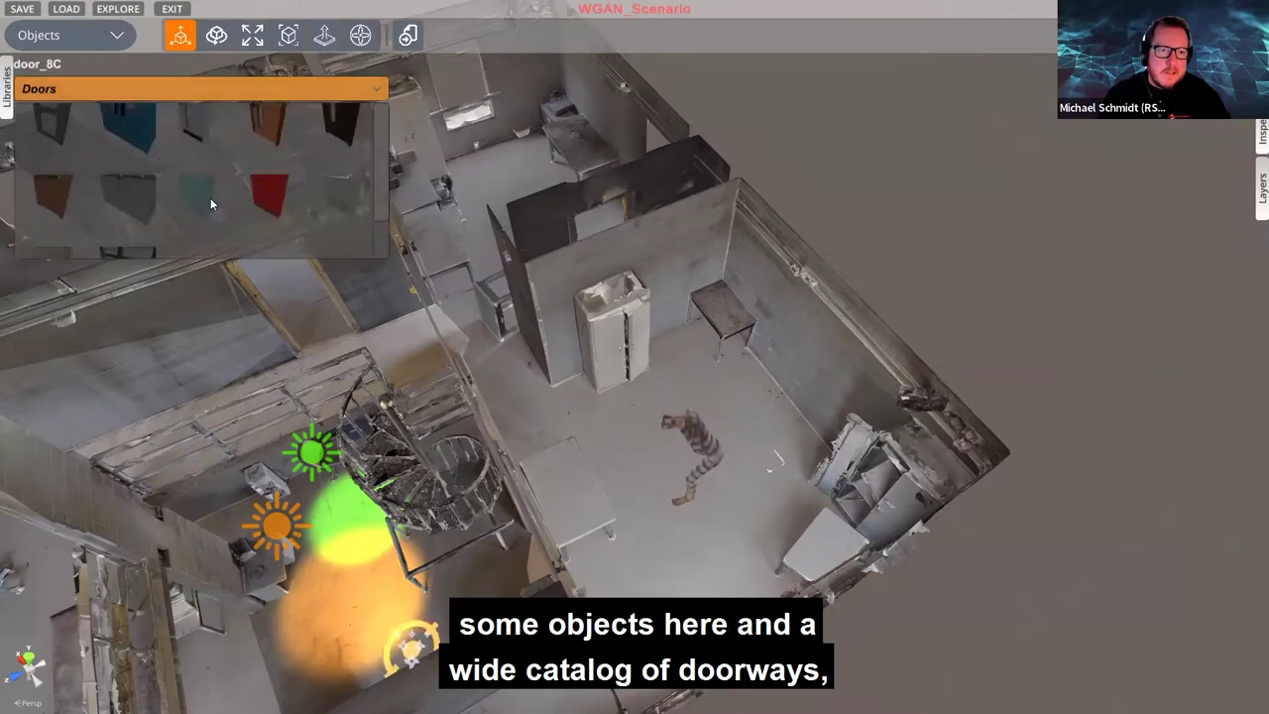
pyautogui.moveTo(379, 164); pyautogui.dragTo(358, 137)
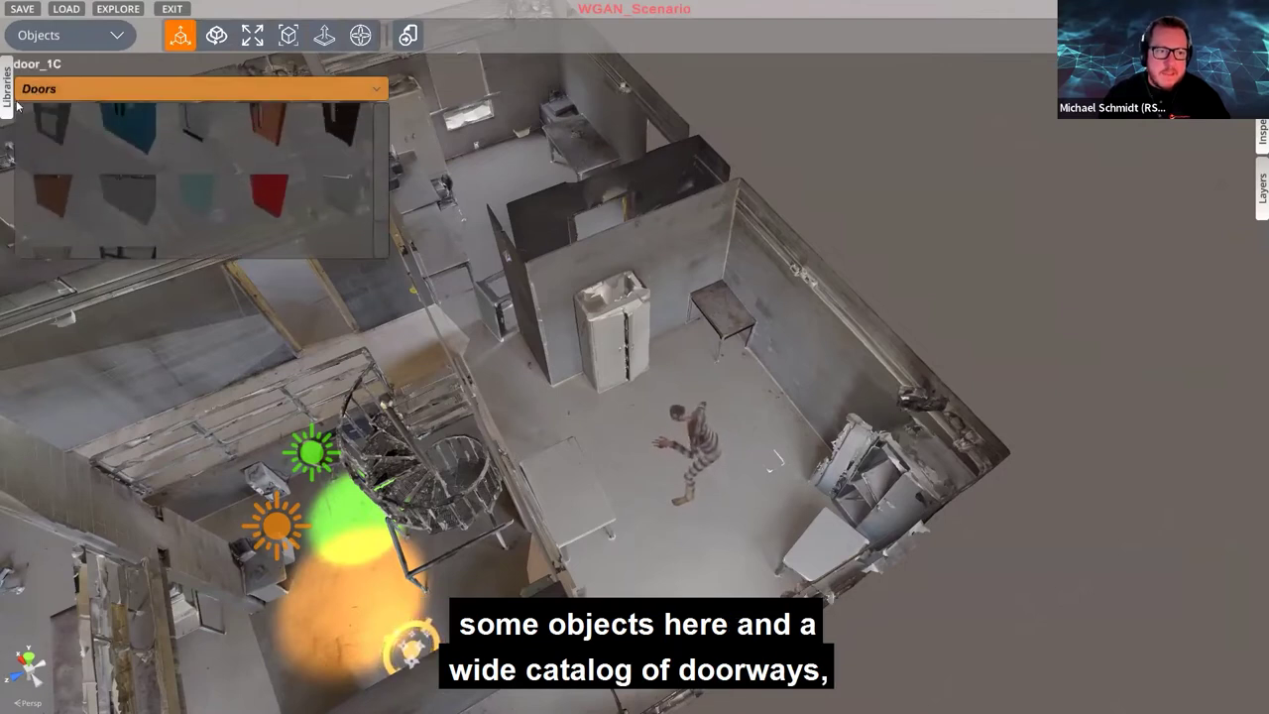
pyautogui.click(199, 87)
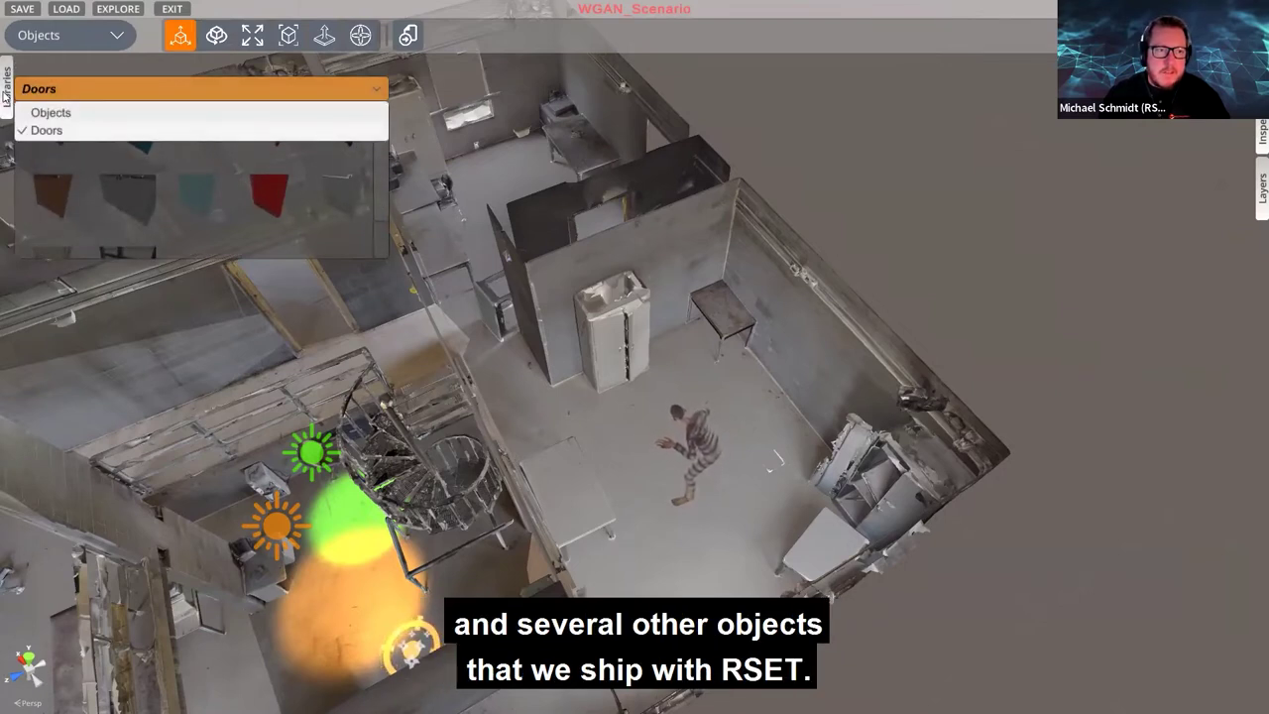
pyautogui.click(7, 95)
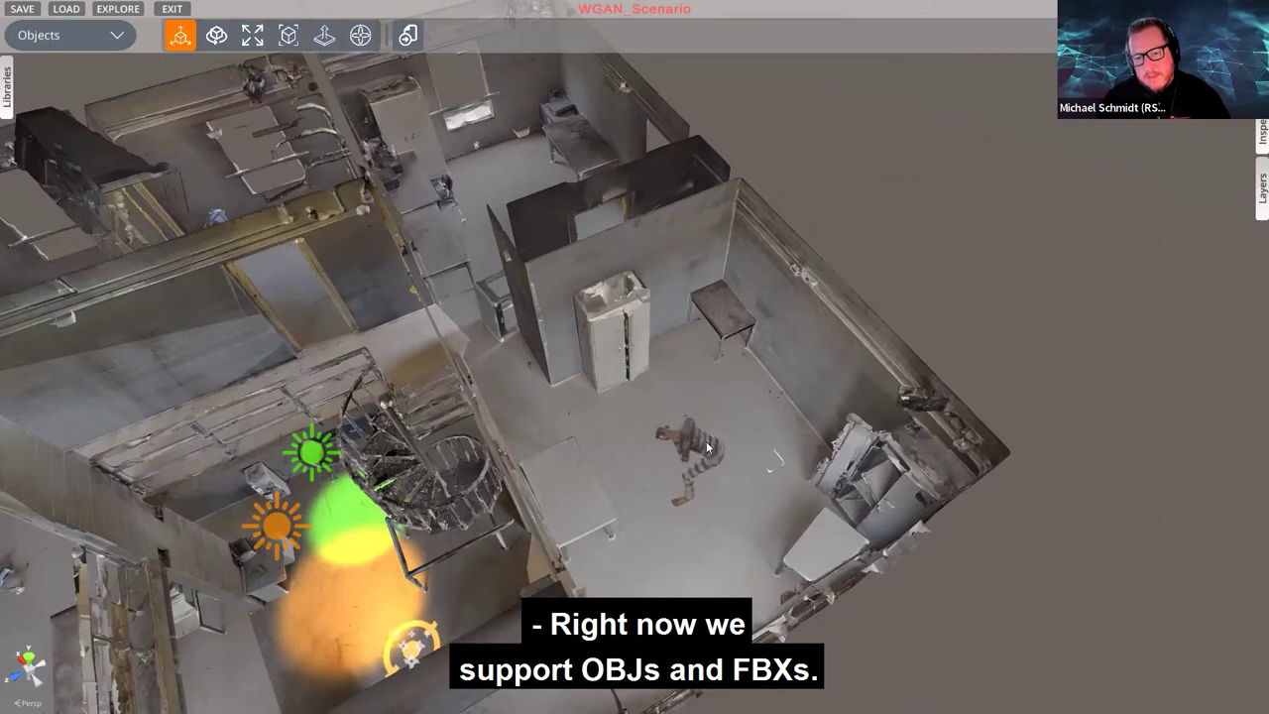
# Slide the added gray windowed door slightly sideways within its wooden frame, near the traffic cones
pyautogui.moveTo(321, 442); pyautogui.dragTo(557, 428, button='middle')
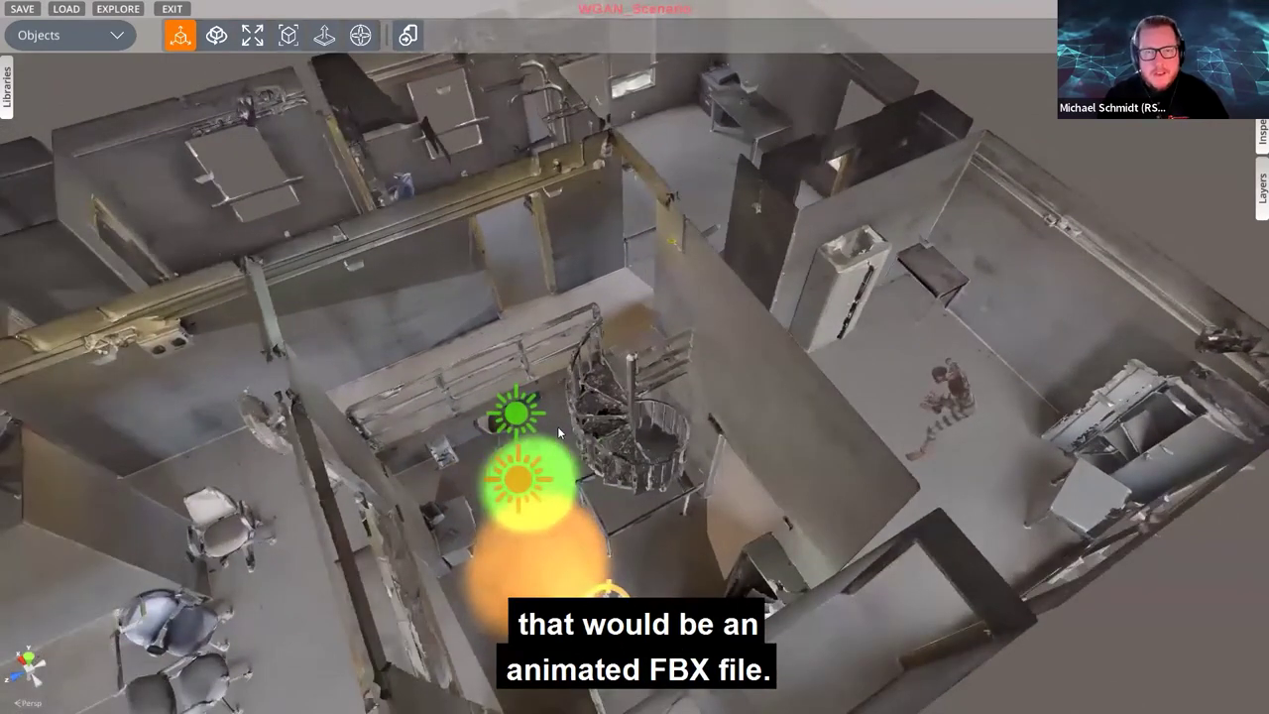
pyautogui.scroll(10, 566, 424)
pyautogui.moveTo(603, 406); pyautogui.dragTo(674, 355, button='right')
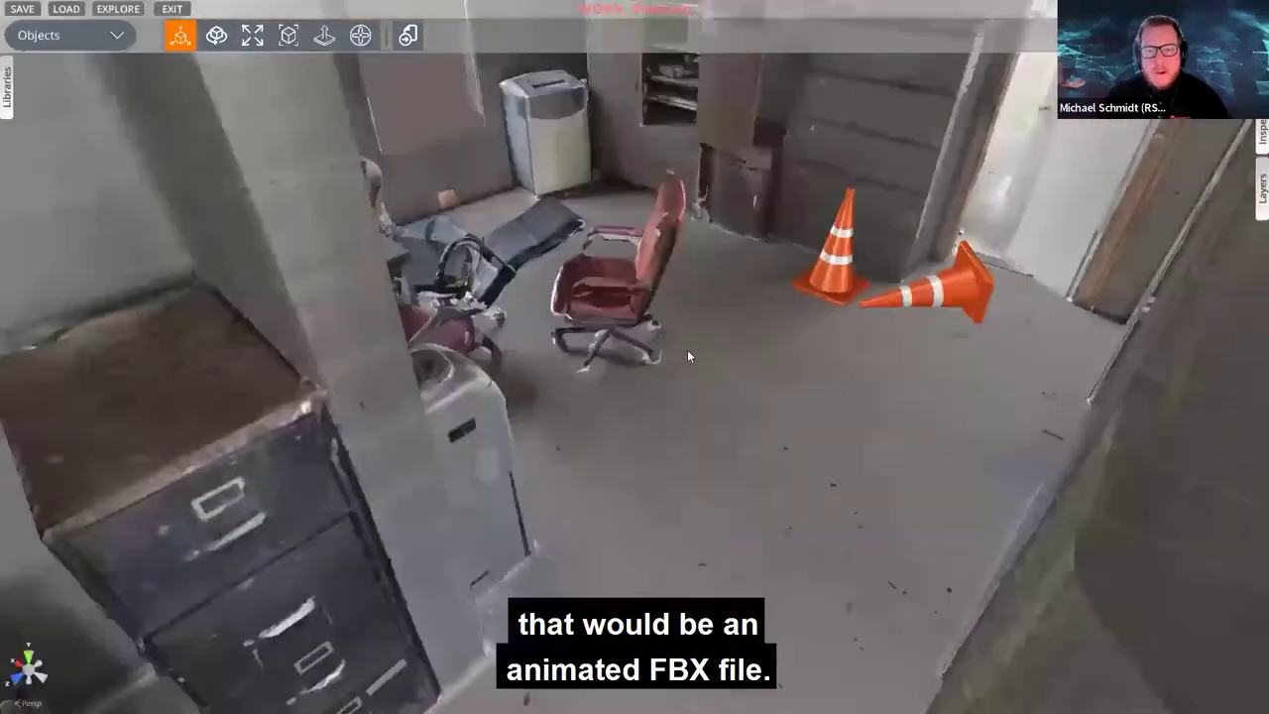
pyautogui.moveTo(674, 355); pyautogui.dragTo(712, 344, button='middle')
pyautogui.scroll(6, 726, 345)
pyautogui.moveTo(725, 346); pyautogui.dragTo(837, 316, button='right')
pyautogui.moveTo(836, 326); pyautogui.dragTo(886, 363, button='middle')
pyautogui.moveTo(886, 363); pyautogui.dragTo(901, 374, button='right')
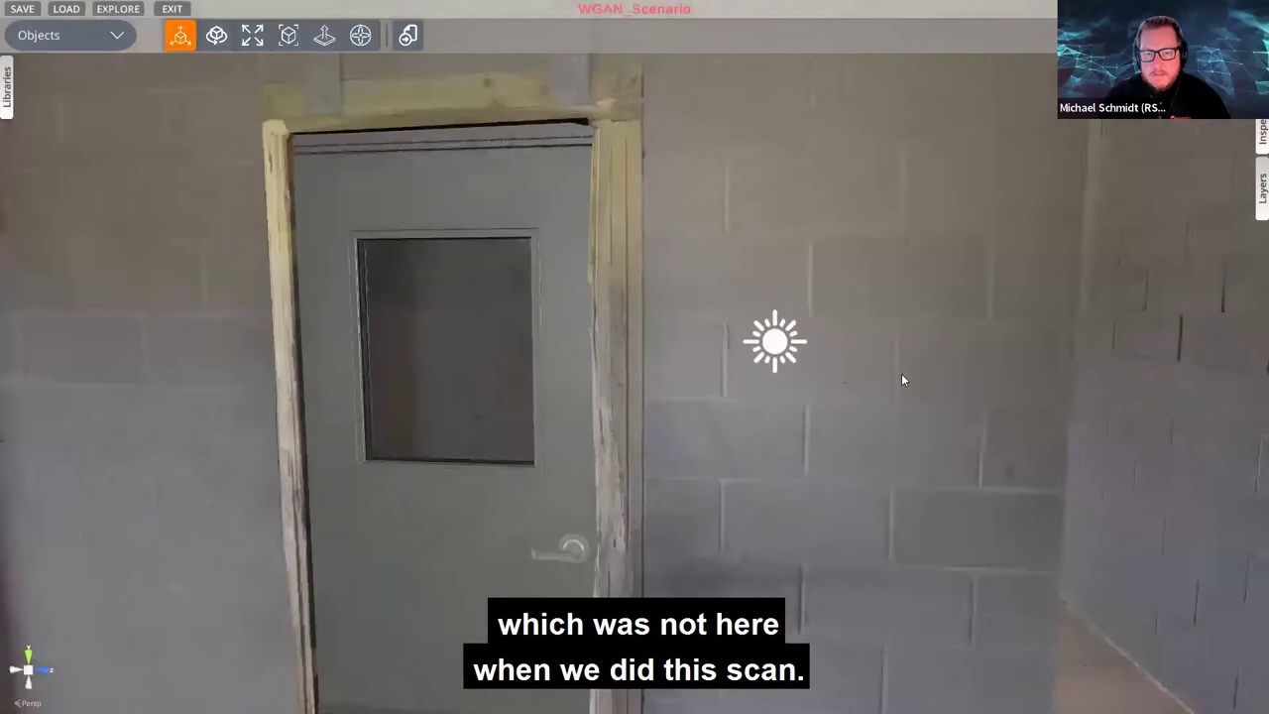
pyautogui.scroll(-5, 901, 375)
pyautogui.click(509, 507)
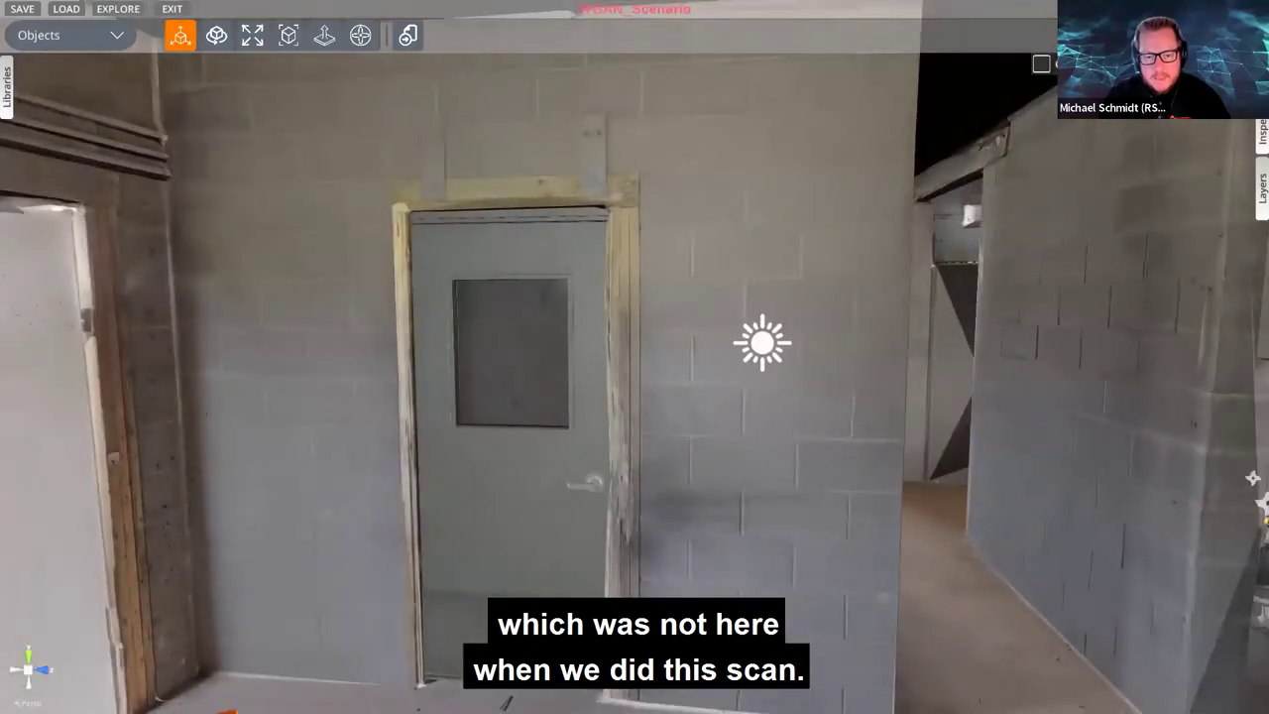
pyautogui.moveTo(521, 692)
pyautogui.mouseDown()
pyautogui.moveTo(52, 612)
pyautogui.moveTo(510, 691)
pyautogui.mouseUp()
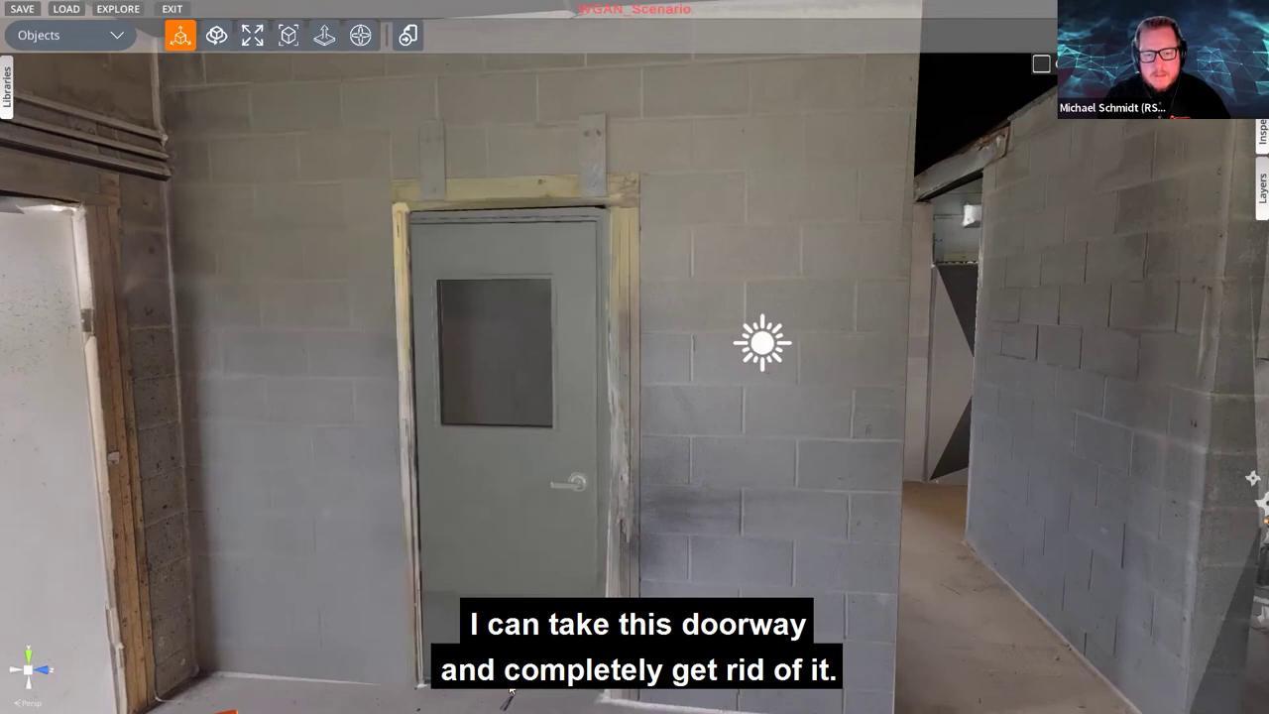
# Examine the wall around the added door, the adjoining corridor and the spiral stairwell from above
pyautogui.moveTo(858, 349); pyautogui.dragTo(823, 368, button='middle')
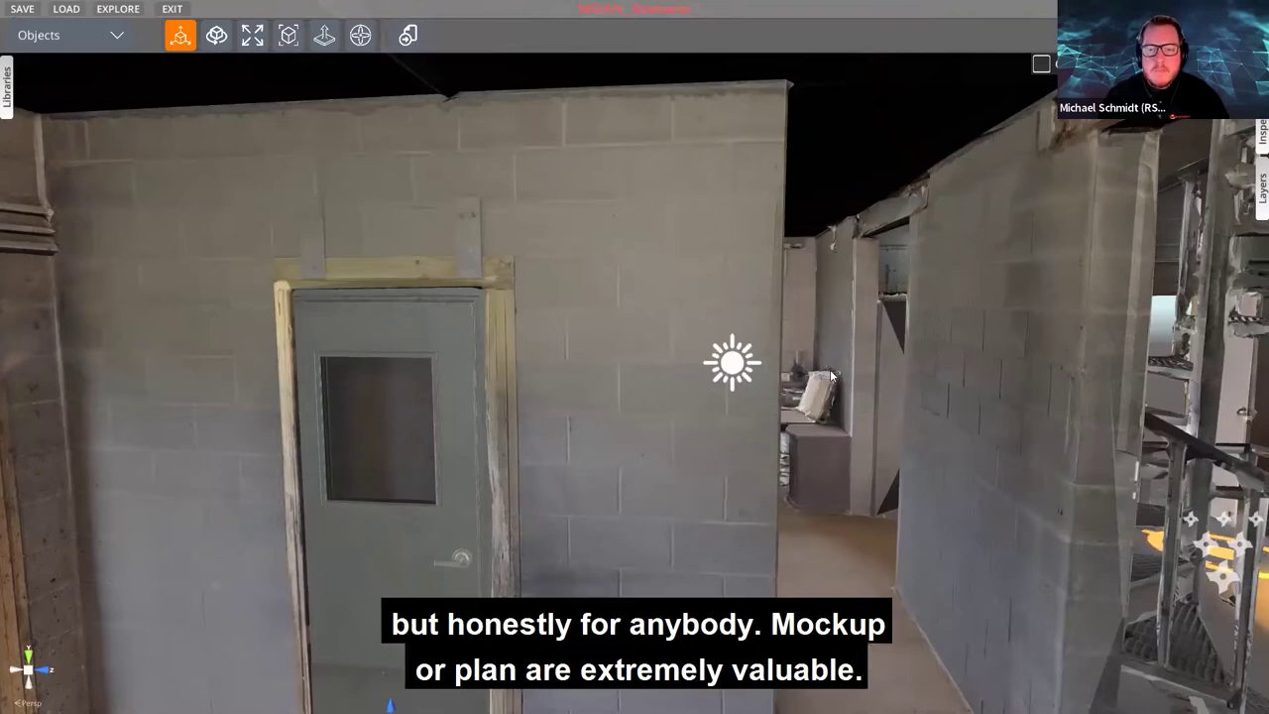
pyautogui.moveTo(830, 373); pyautogui.dragTo(816, 380, button='middle')
pyautogui.moveTo(815, 380); pyautogui.dragTo(961, 412, button='right')
pyautogui.scroll(3, 811, 434)
pyautogui.moveTo(812, 434); pyautogui.dragTo(816, 464, button='middle')
pyautogui.moveTo(816, 465); pyautogui.dragTo(773, 384, button='right')
pyautogui.moveTo(619, 389); pyautogui.dragTo(689, 551, button='middle')
pyautogui.moveTo(298, 183); pyautogui.dragTo(518, 298, button='right')
# Go through the Environment and Objects toolsets and switch to the Avatars tools
pyautogui.click(117, 35)
pyautogui.click(71, 105)
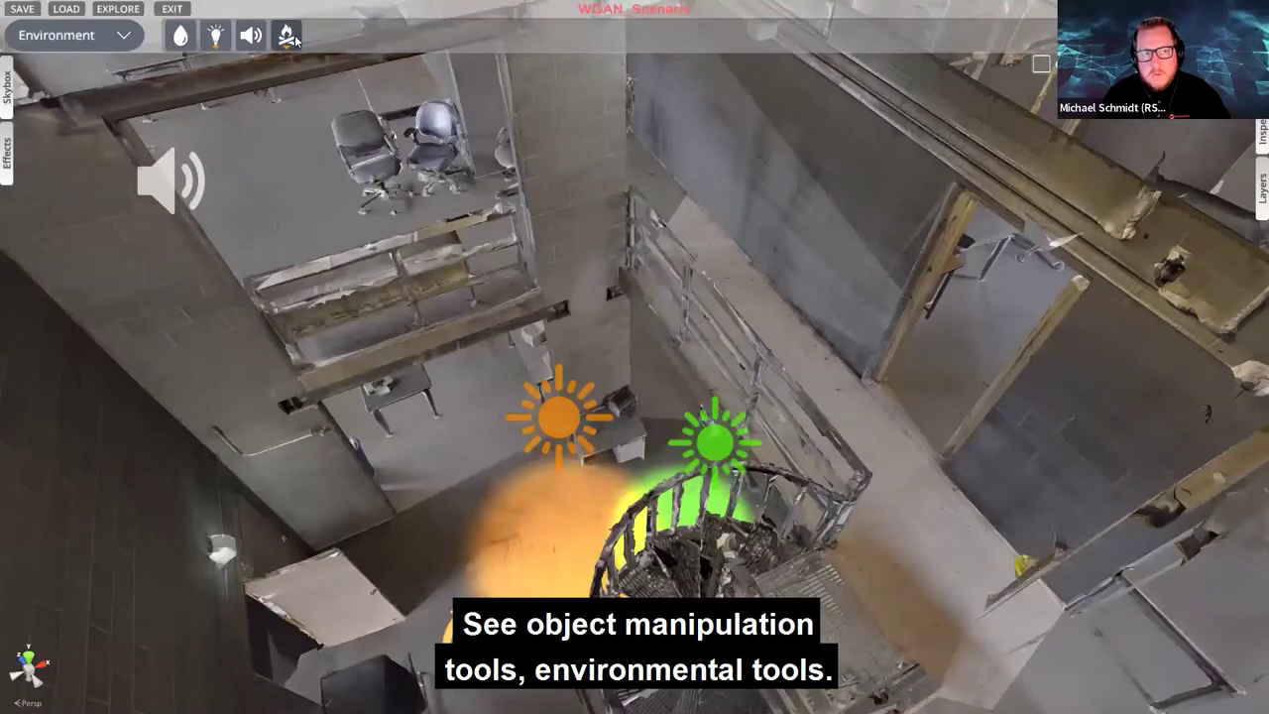
pyautogui.click(104, 36)
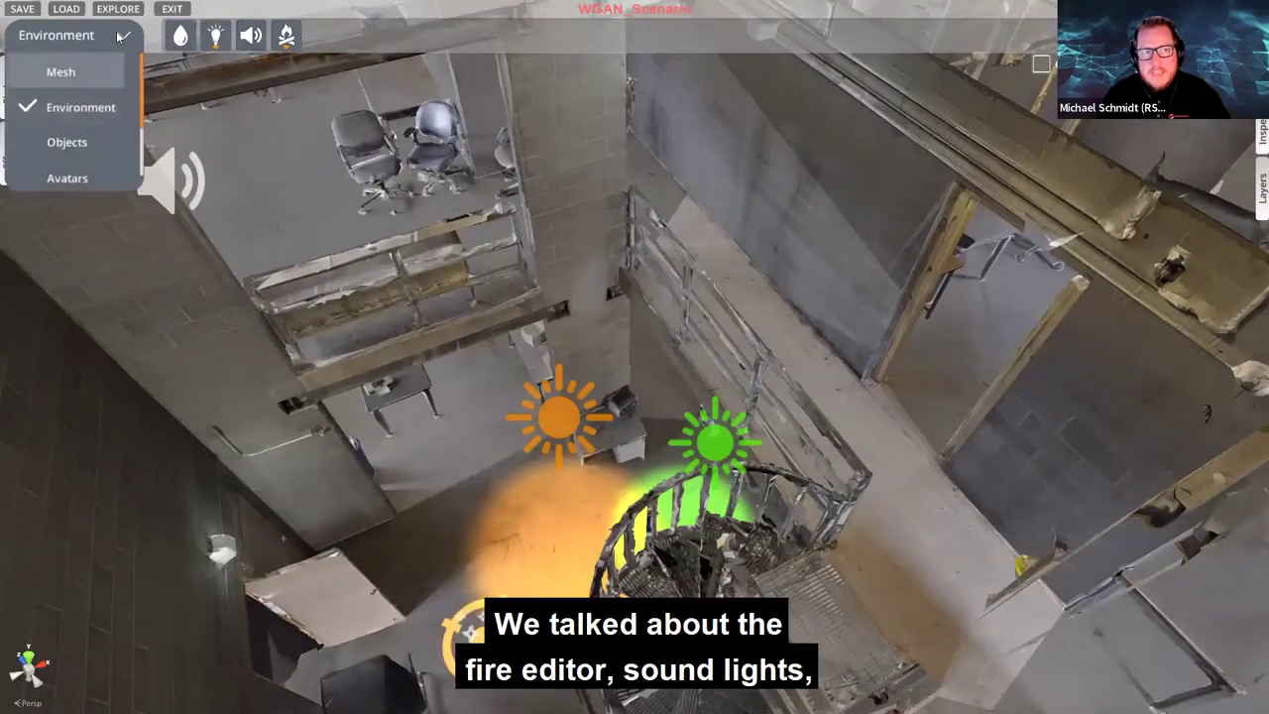
pyautogui.click(102, 99)
pyautogui.click(124, 36)
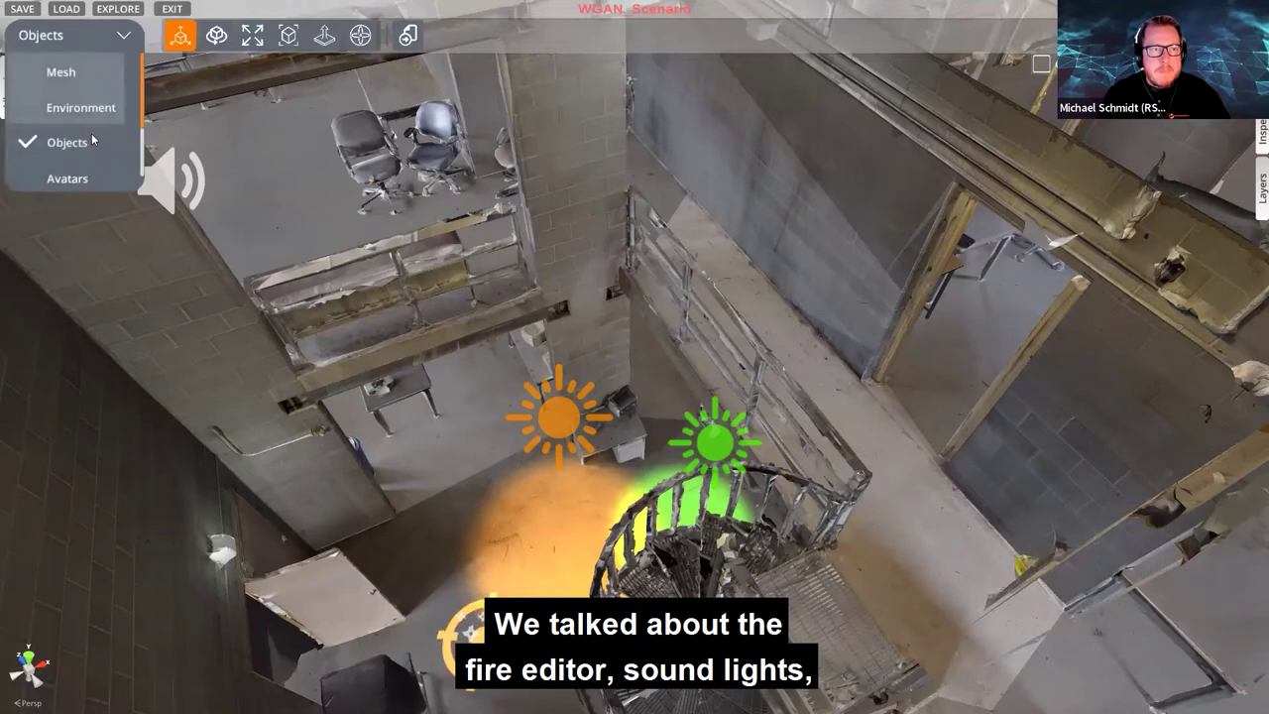
pyautogui.click(86, 175)
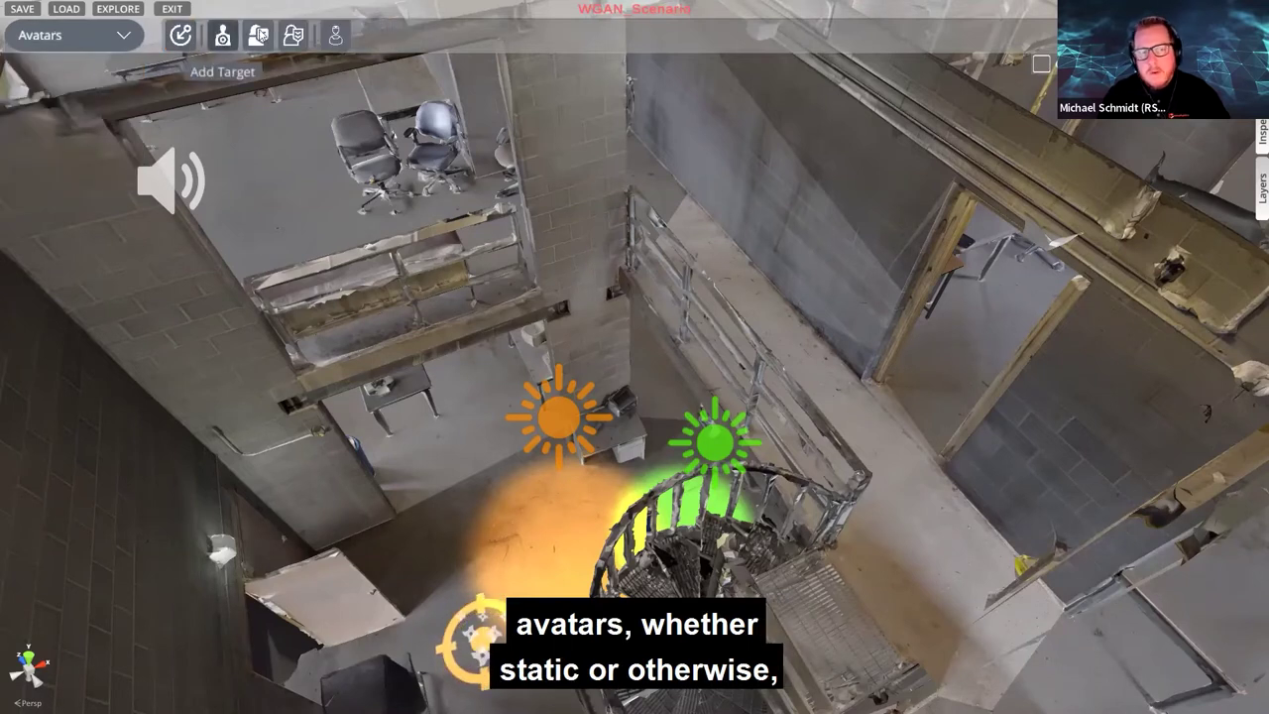
# Keep the Avatars tools active and move the training target farther back in the room, closer to the desk
pyautogui.click(109, 36)
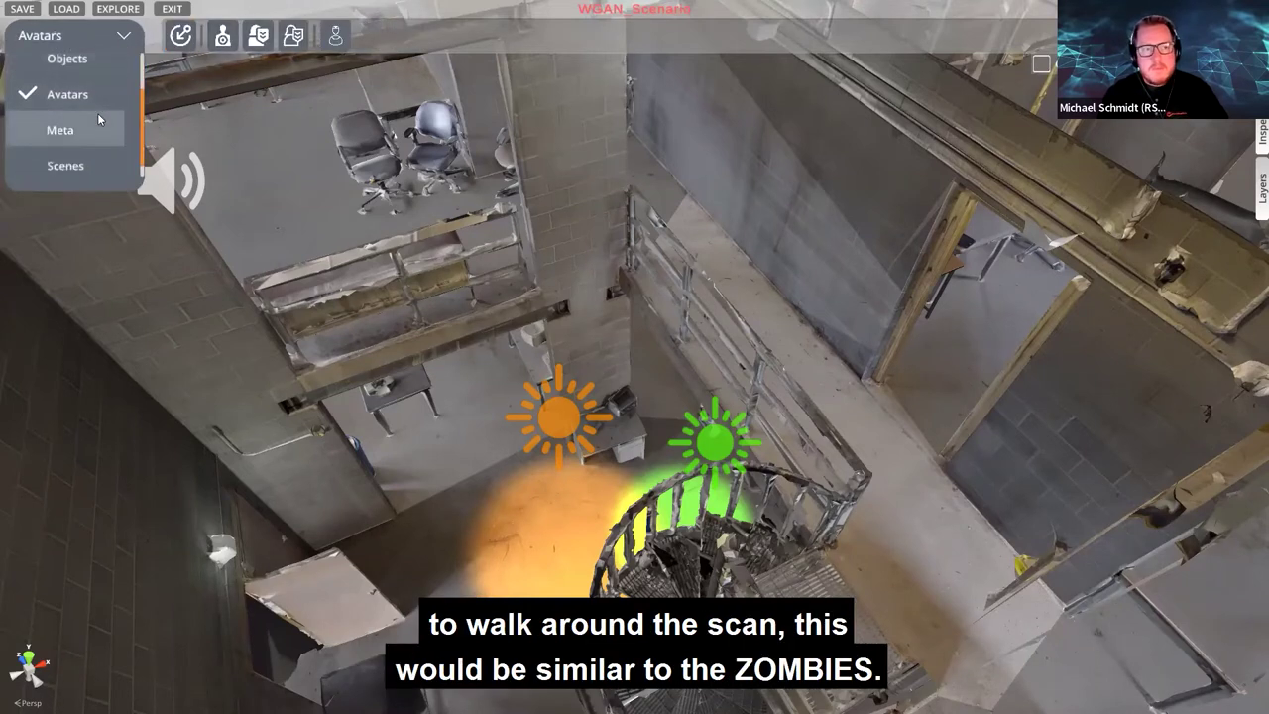
pyautogui.scroll(-1, 91, 133)
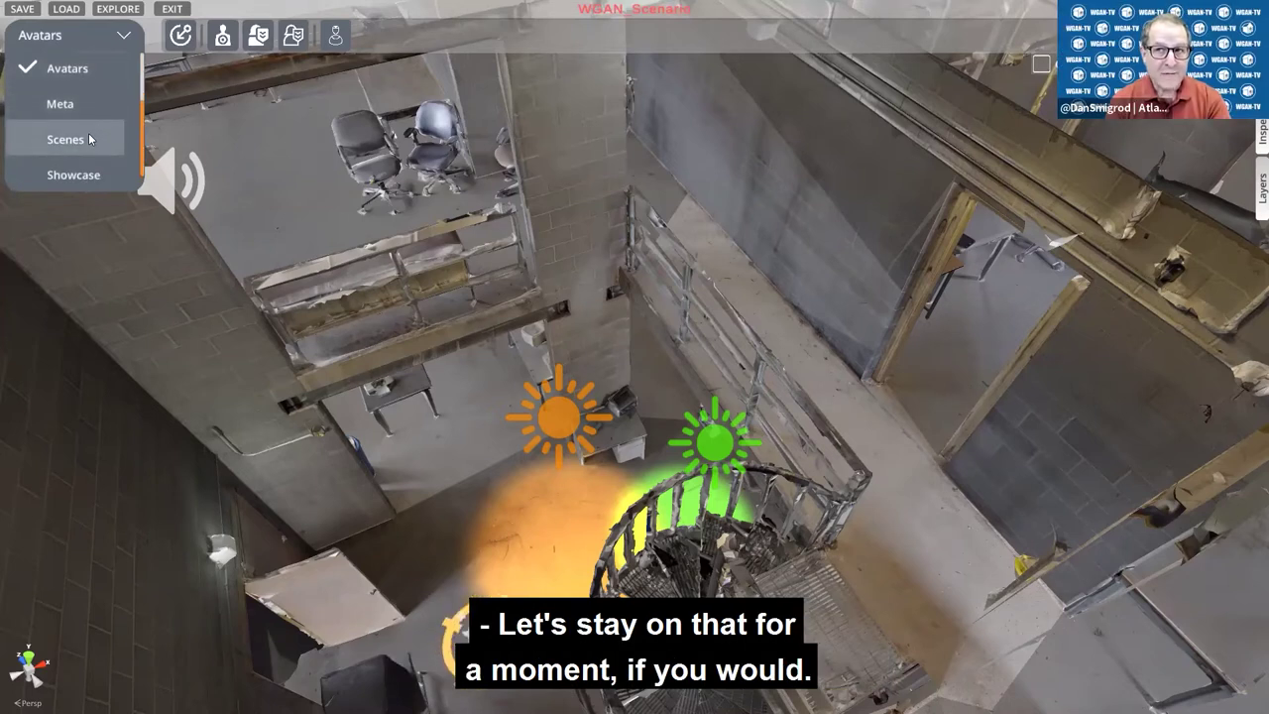
pyautogui.click(83, 77)
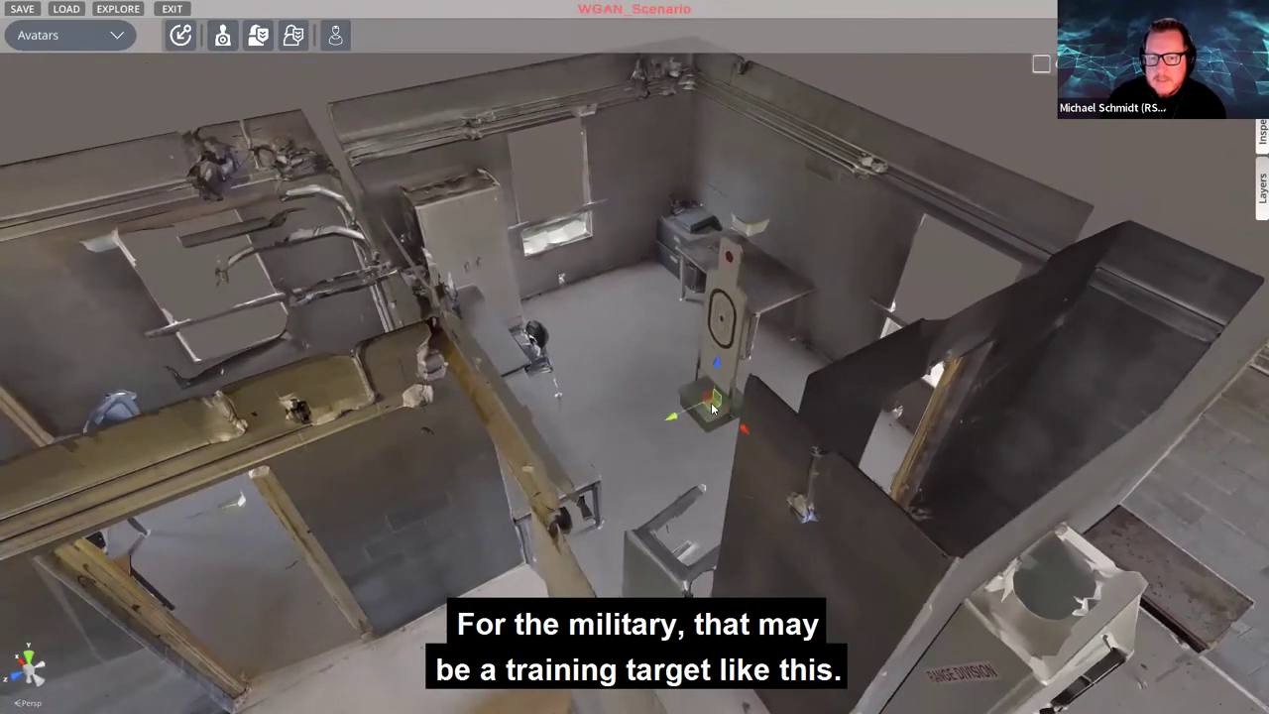
pyautogui.moveTo(712, 409); pyautogui.dragTo(640, 352)
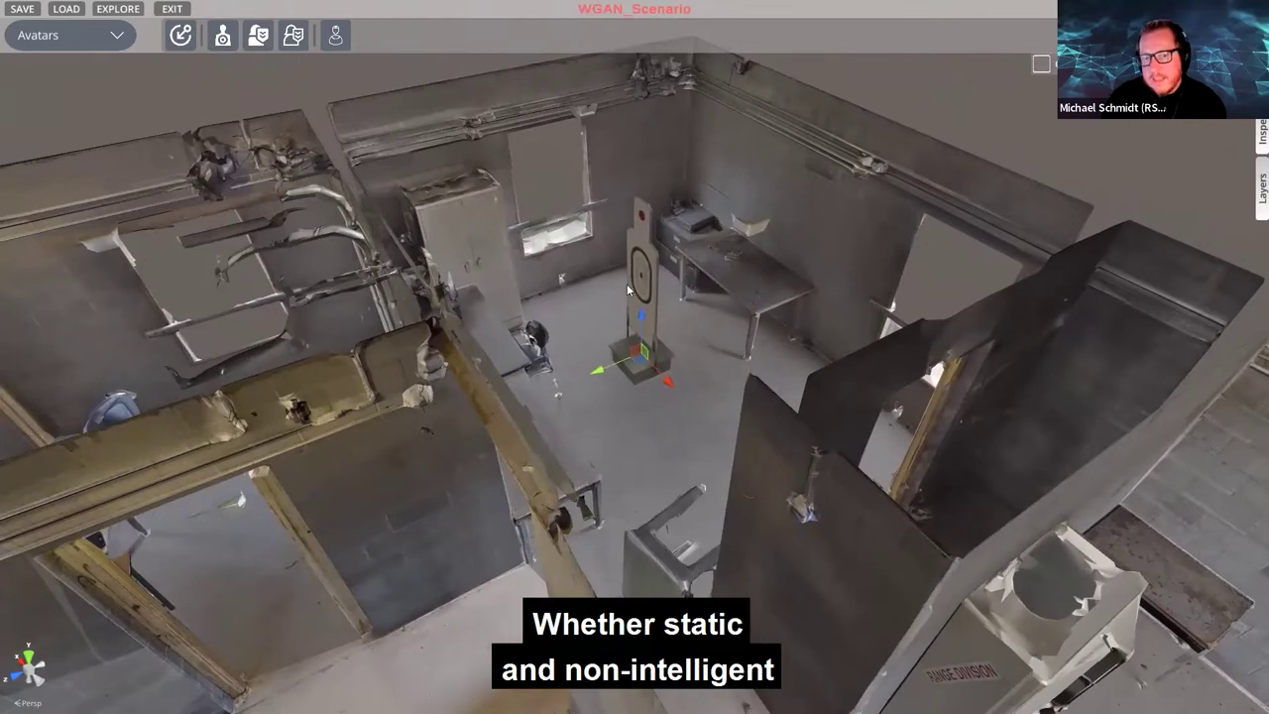
pyautogui.moveTo(678, 262); pyautogui.dragTo(689, 268, button='right')
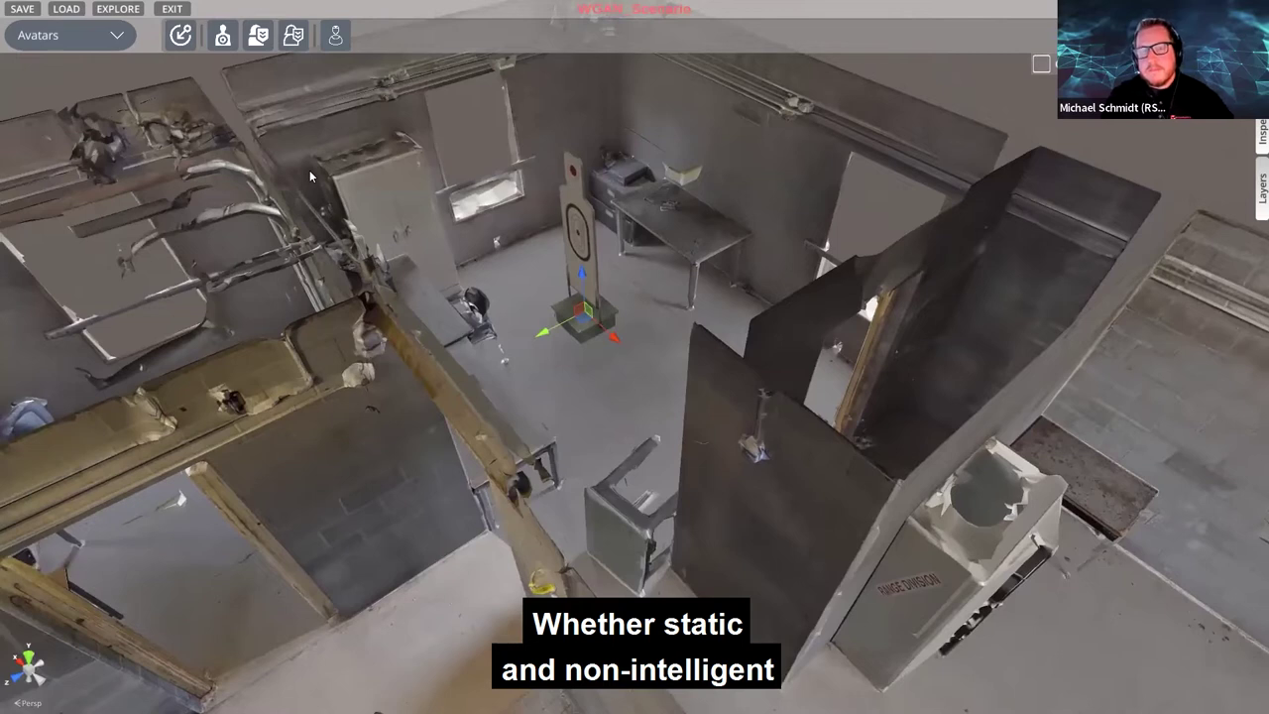
# Add a stationary AI avatar to the room and position it in front of the training target
pyautogui.click(258, 36)
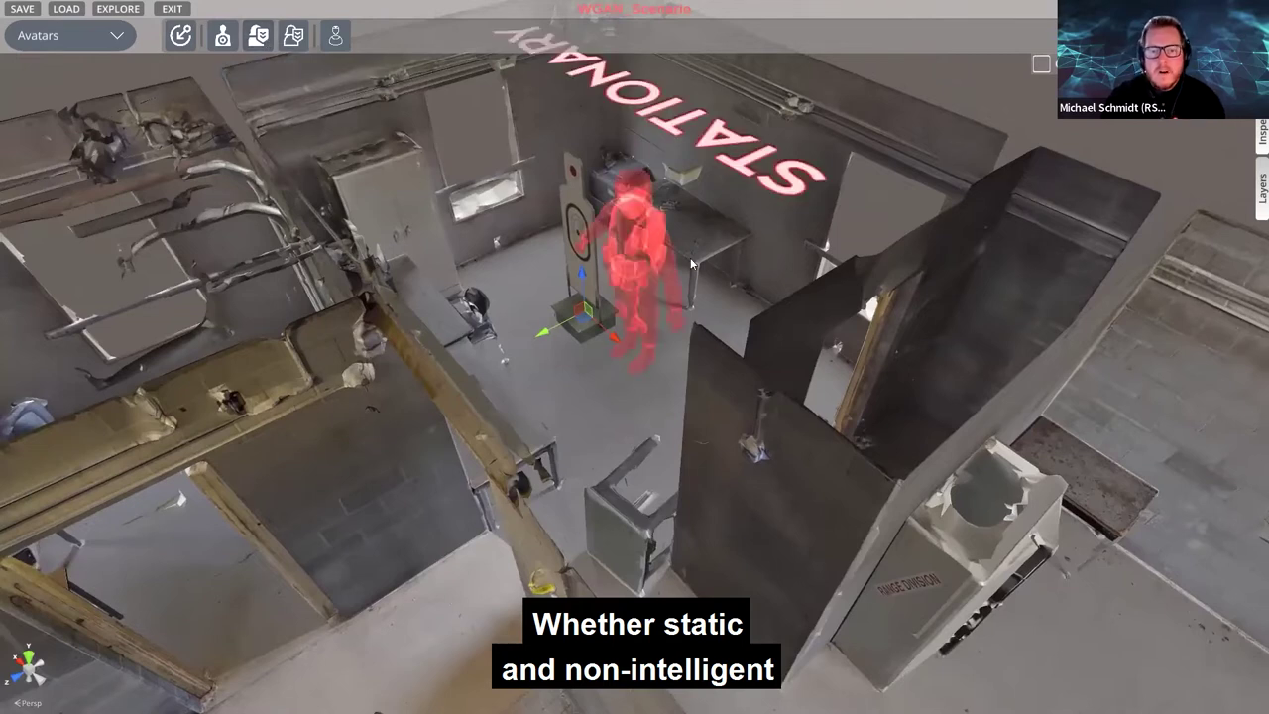
pyautogui.moveTo(636, 332); pyautogui.dragTo(637, 381)
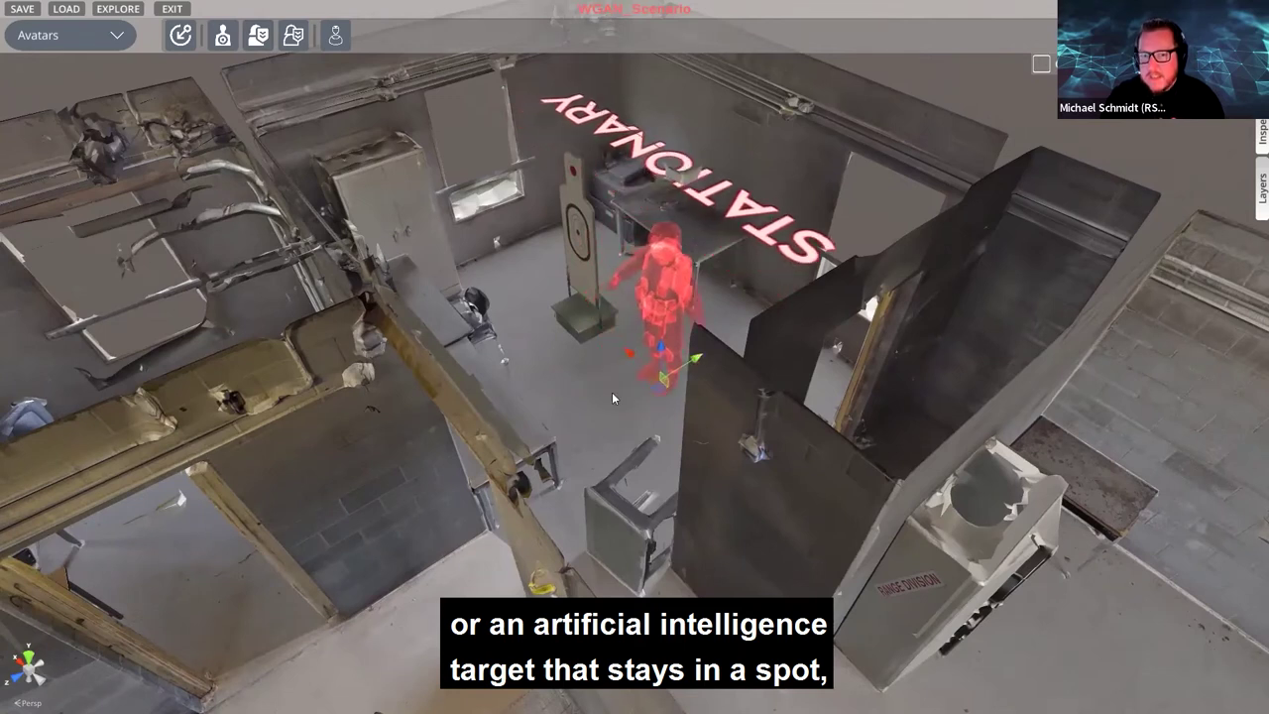
pyautogui.moveTo(611, 392); pyautogui.dragTo(623, 392, button='right')
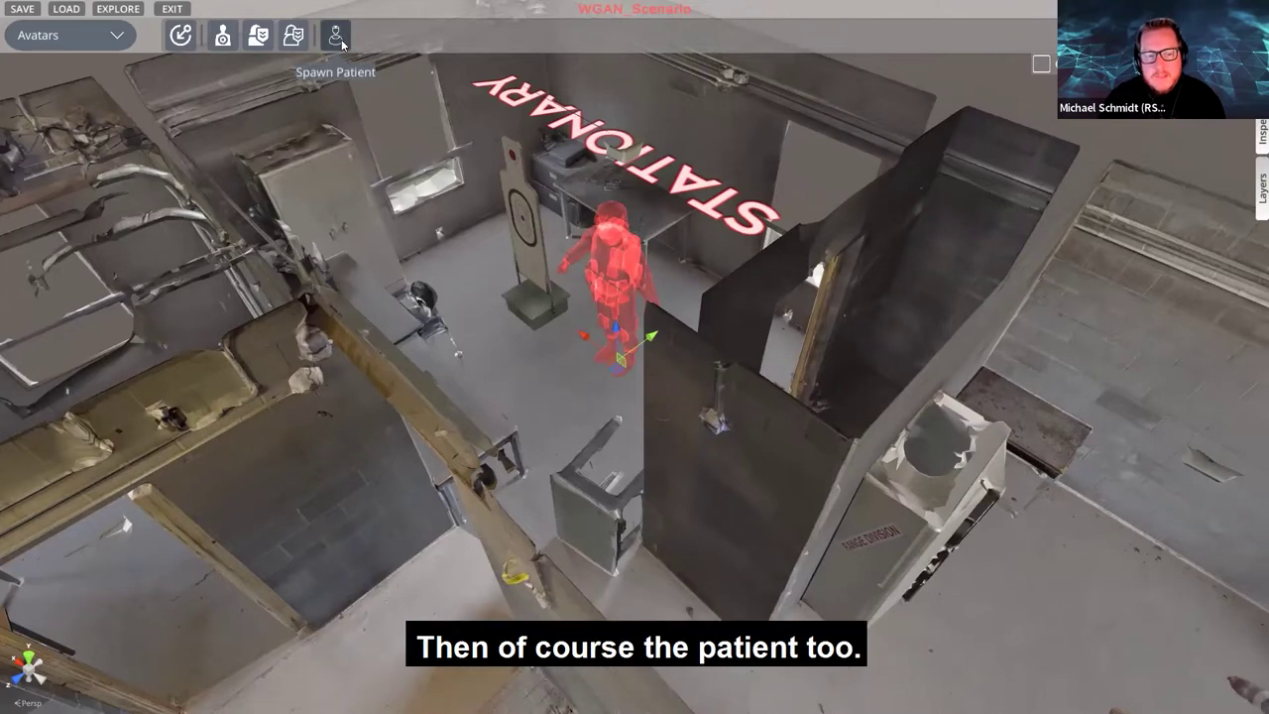
pyautogui.moveTo(436, 129); pyautogui.dragTo(473, 172, button='middle')
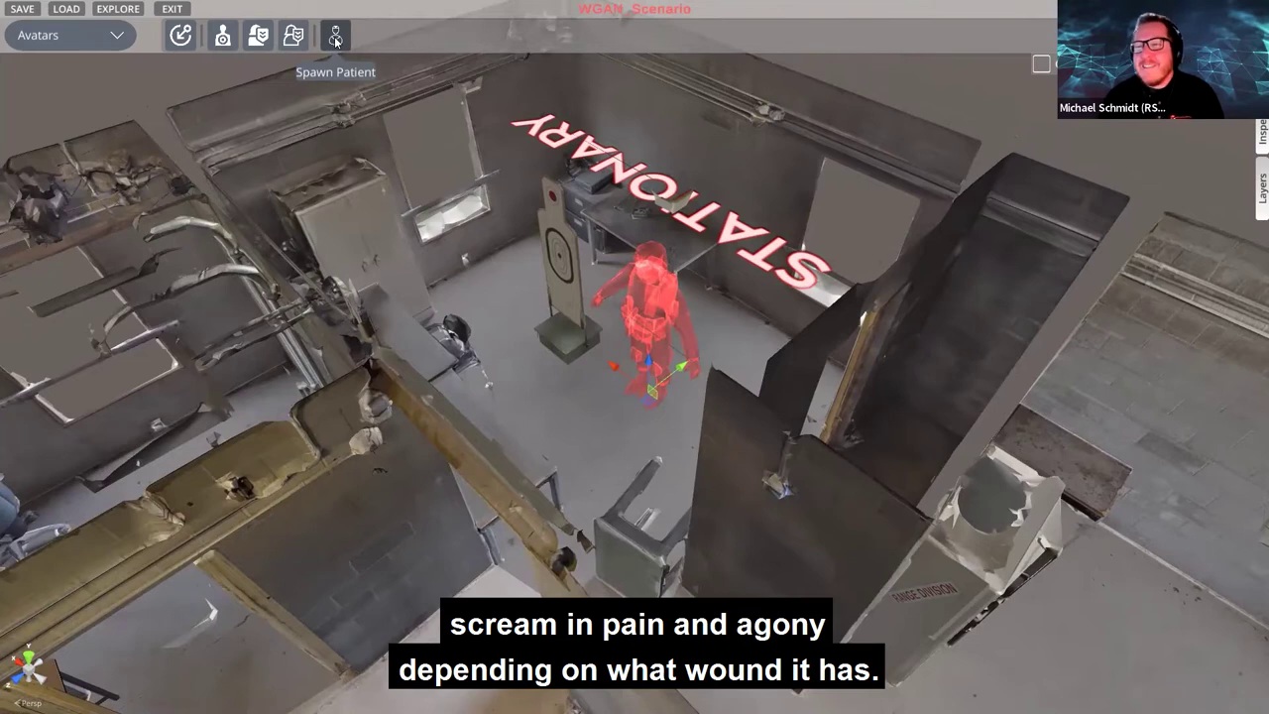
# Add a patient avatar to the large room and lay it on the floor between the tables and the chairs
pyautogui.moveTo(533, 154); pyautogui.dragTo(555, 180, button='right')
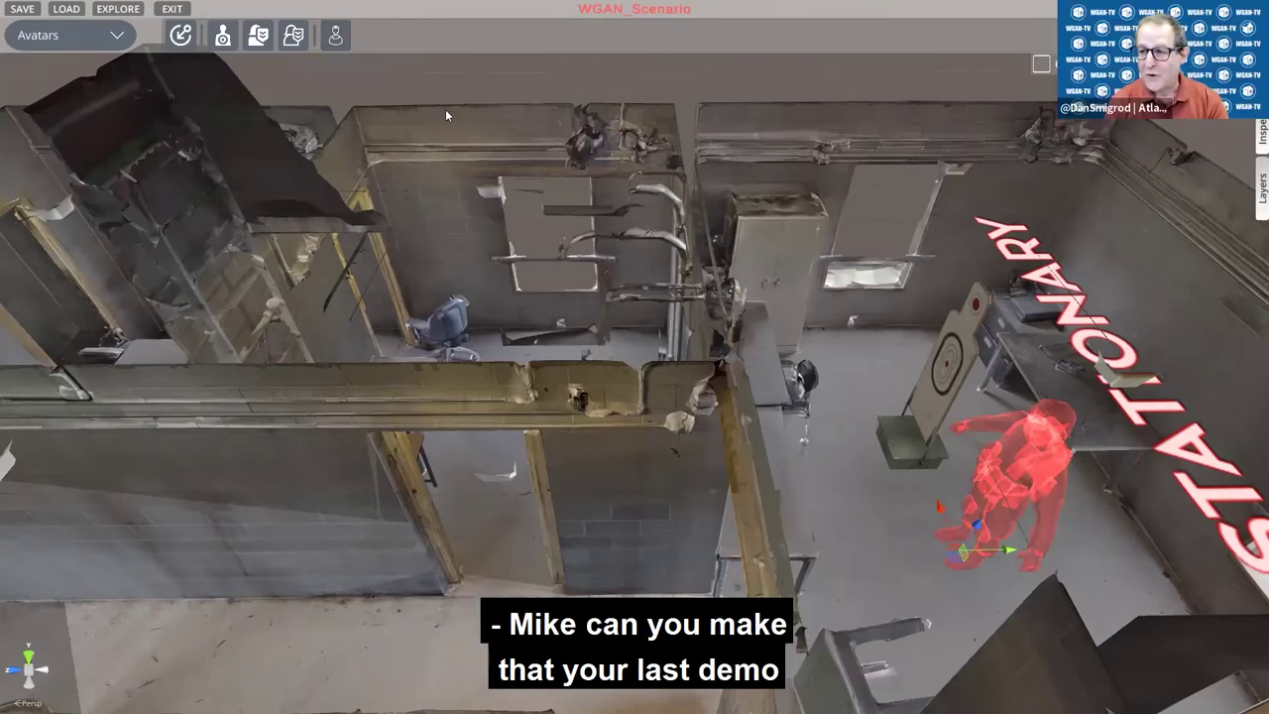
pyautogui.scroll(-3, 446, 111)
pyautogui.moveTo(446, 122); pyautogui.dragTo(504, 179, button='right')
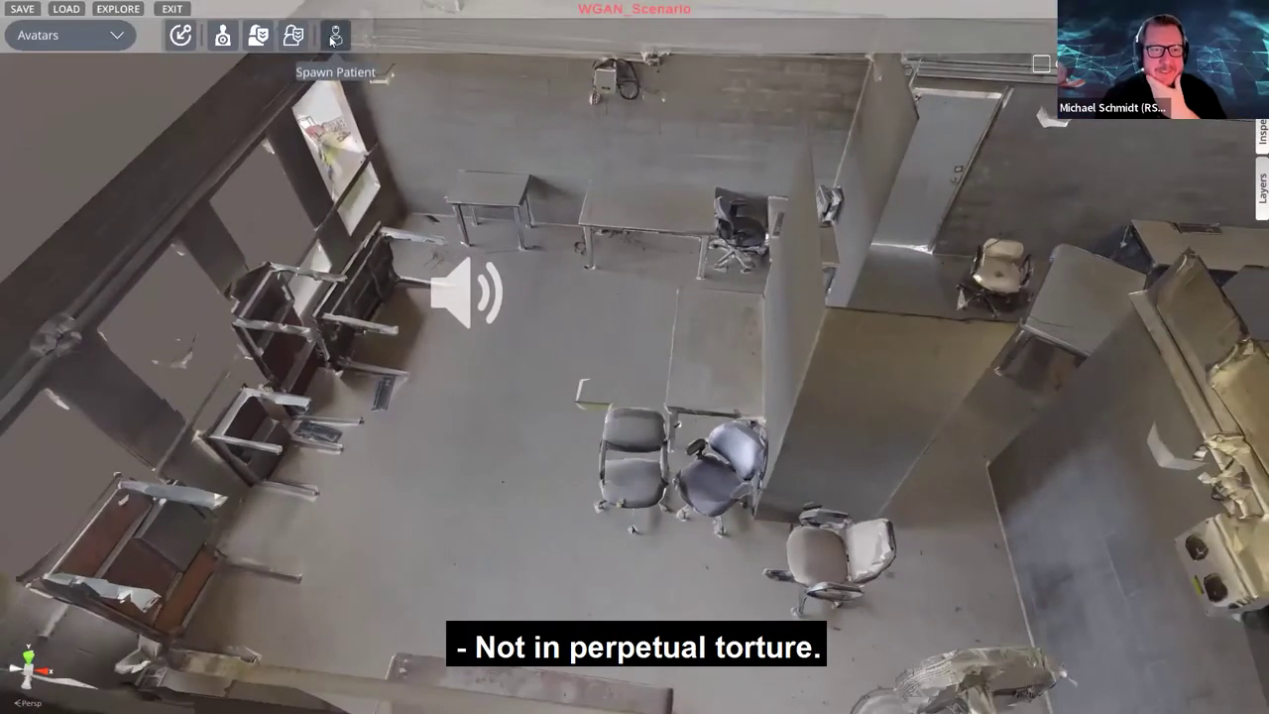
pyautogui.click(333, 36)
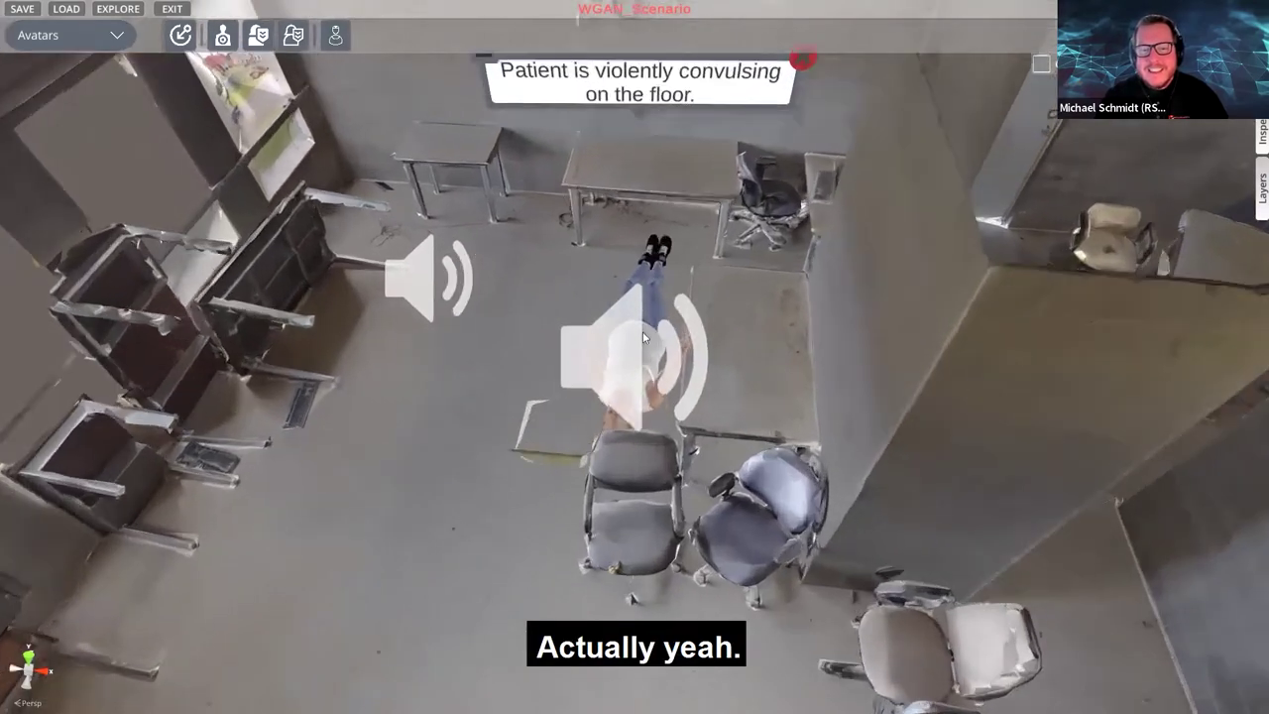
pyautogui.moveTo(547, 203); pyautogui.dragTo(693, 430)
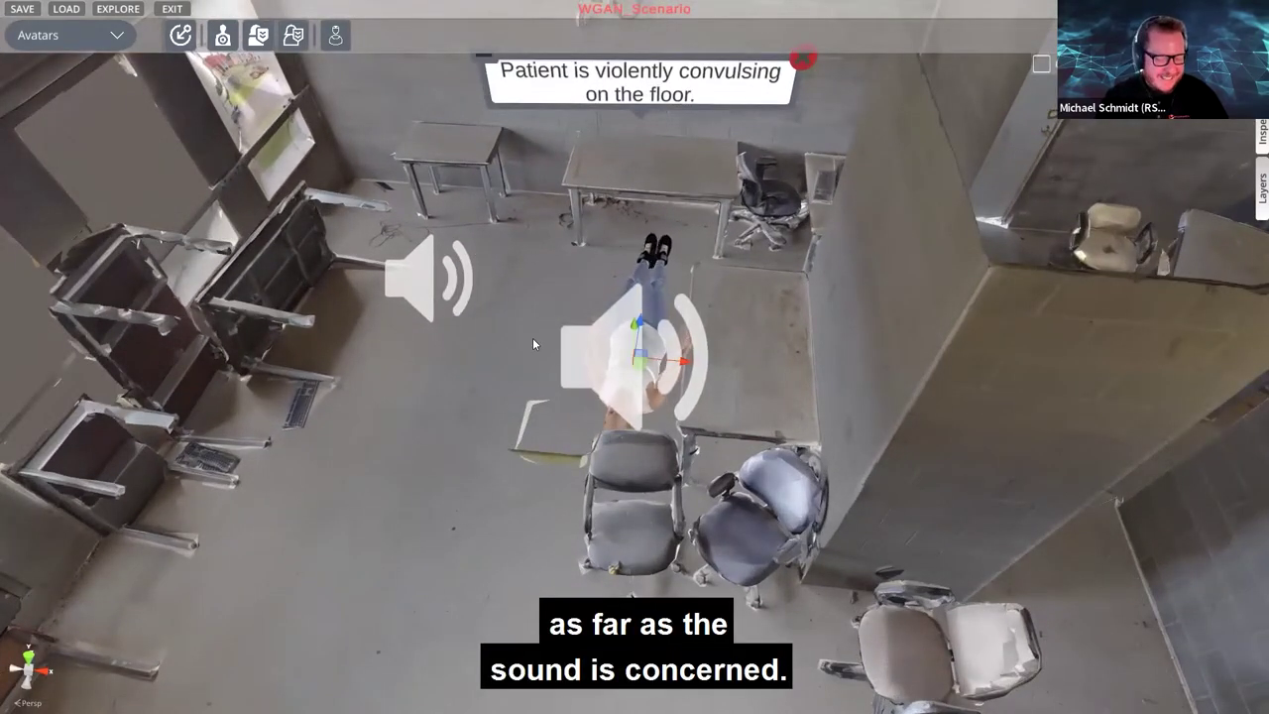
# Rotate the patient about a quarter turn so its feet point toward the windows, and move it to the open floor beside the chairs
pyautogui.press('e')
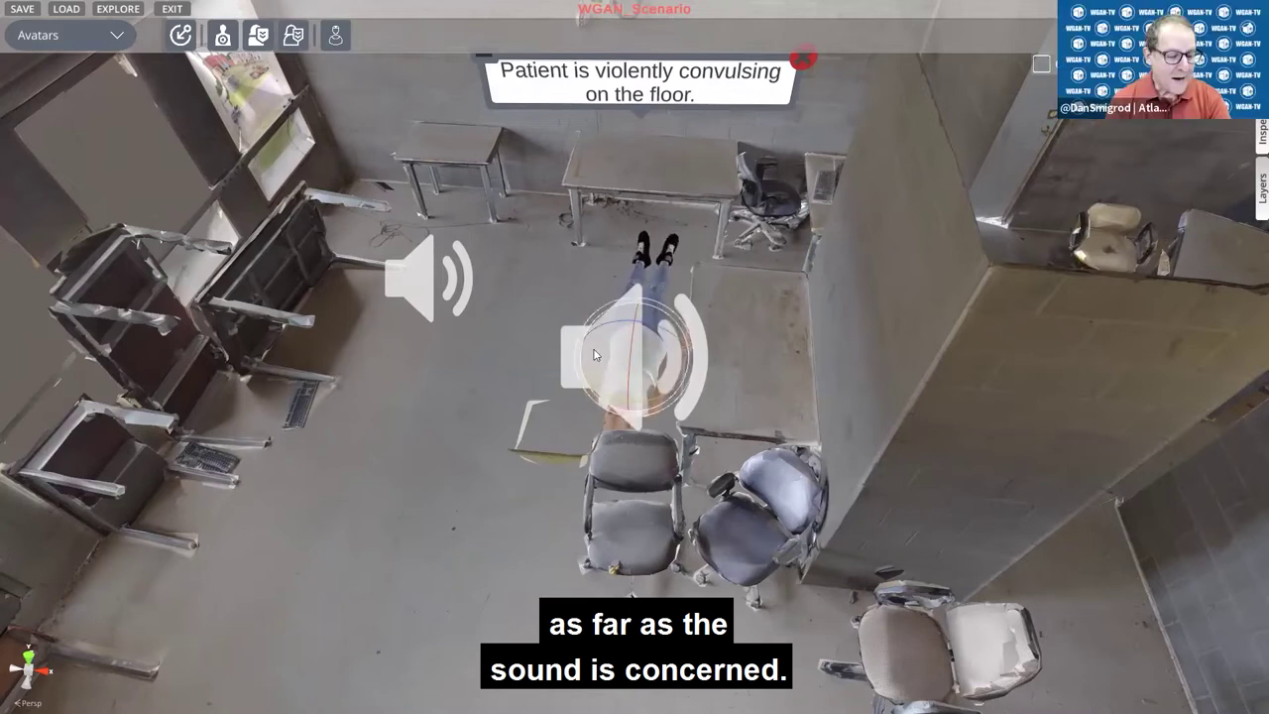
pyautogui.moveTo(595, 355); pyautogui.dragTo(829, 265)
pyautogui.moveTo(775, 264); pyautogui.dragTo(864, 173, button='middle')
pyautogui.press('w')
pyautogui.moveTo(724, 278); pyautogui.dragTo(679, 369)
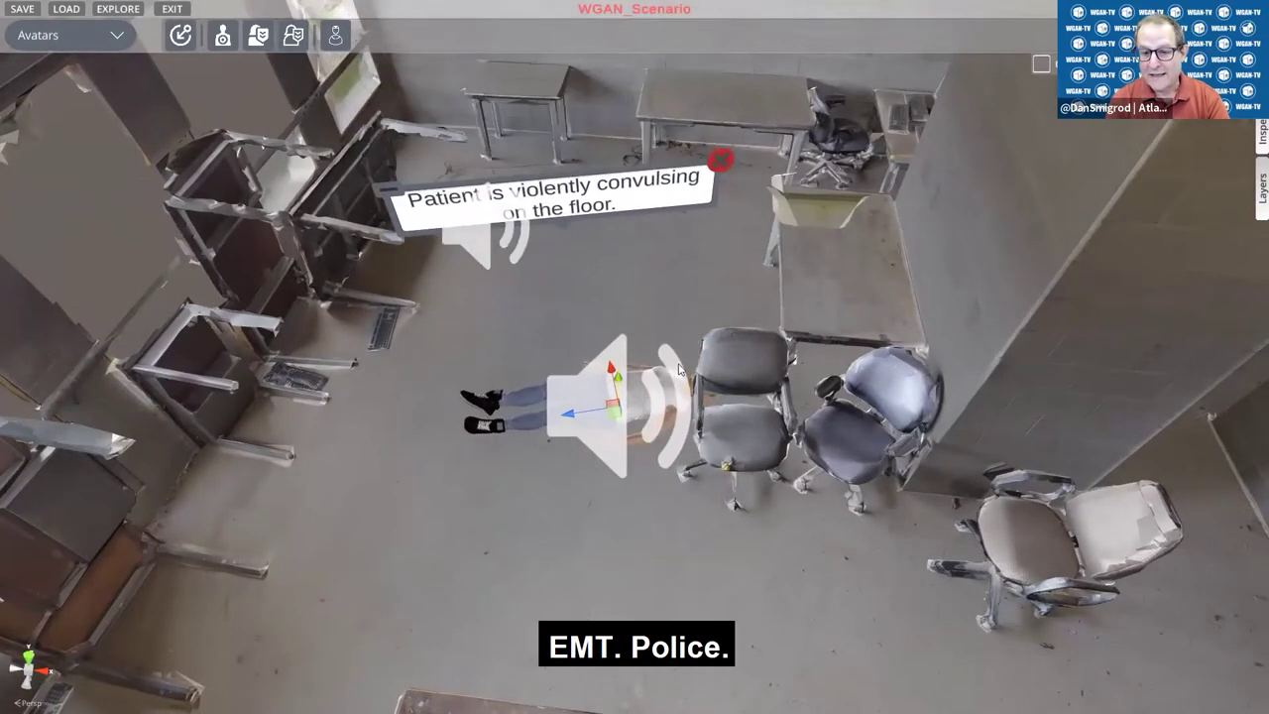
pyautogui.moveTo(679, 368); pyautogui.dragTo(742, 362, button='right')
pyautogui.moveTo(741, 362); pyautogui.dragTo(725, 322, button='middle')
pyautogui.scroll(-2, 725, 322)
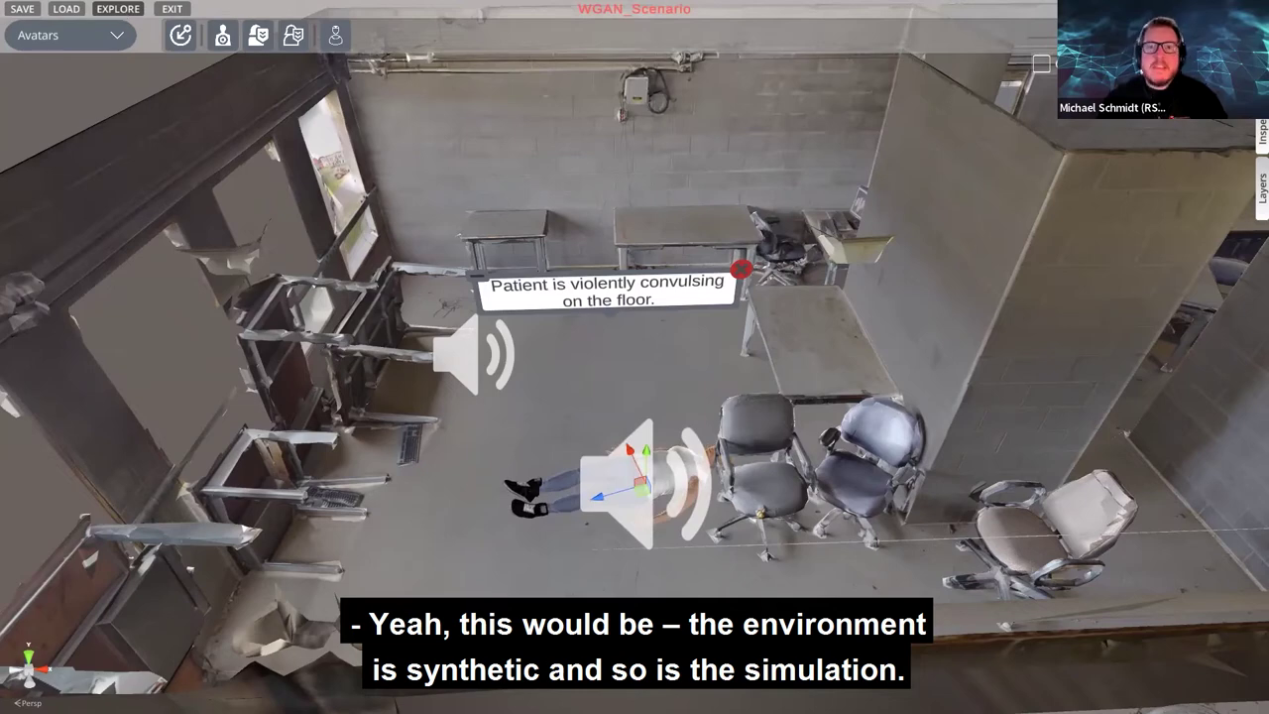
# Enter Explore mode, walk past the filing cabinets to the spiral staircase and climb it to the upper floor
pyautogui.click(119, 10)
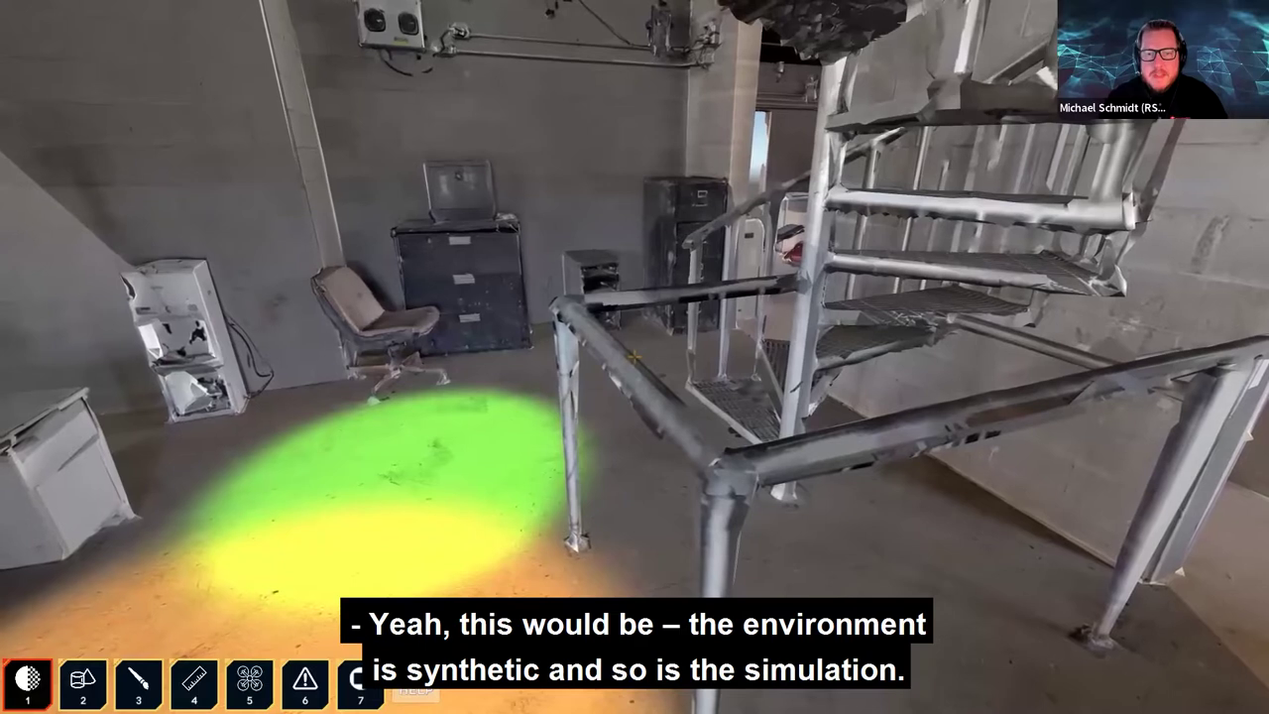
pyautogui.press('a')
pyautogui.press('w')
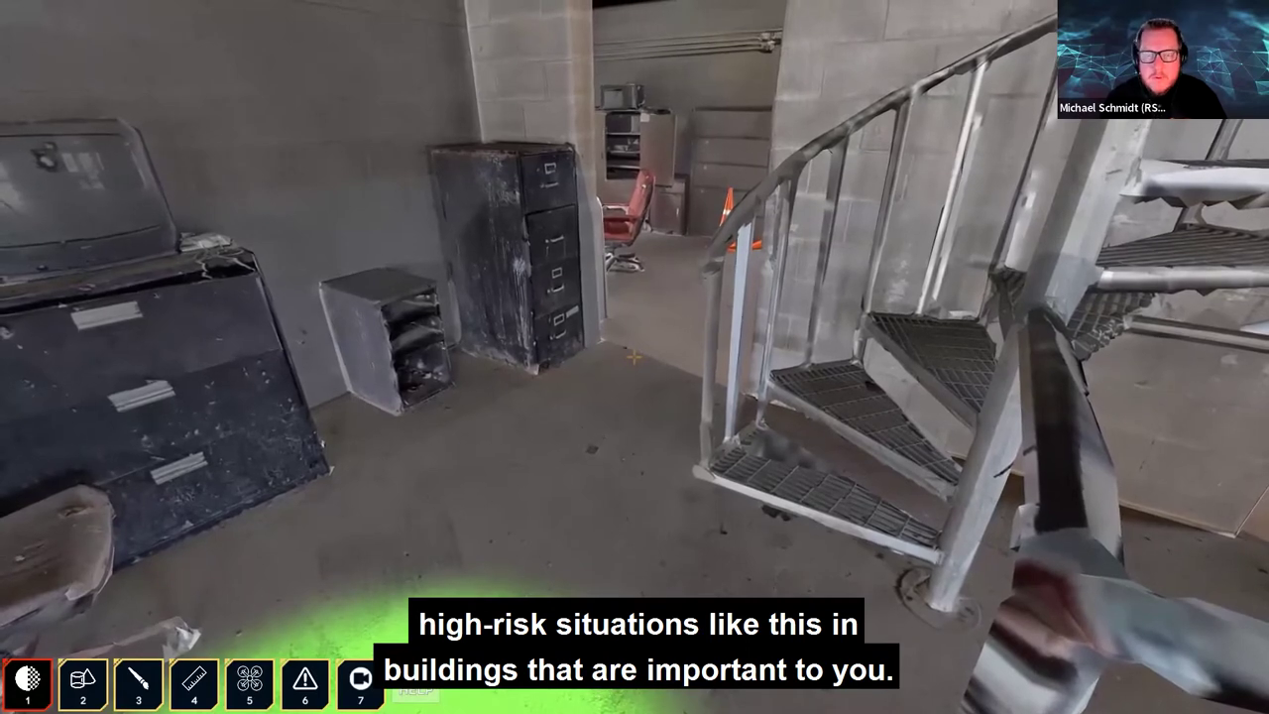
pyautogui.press('a')
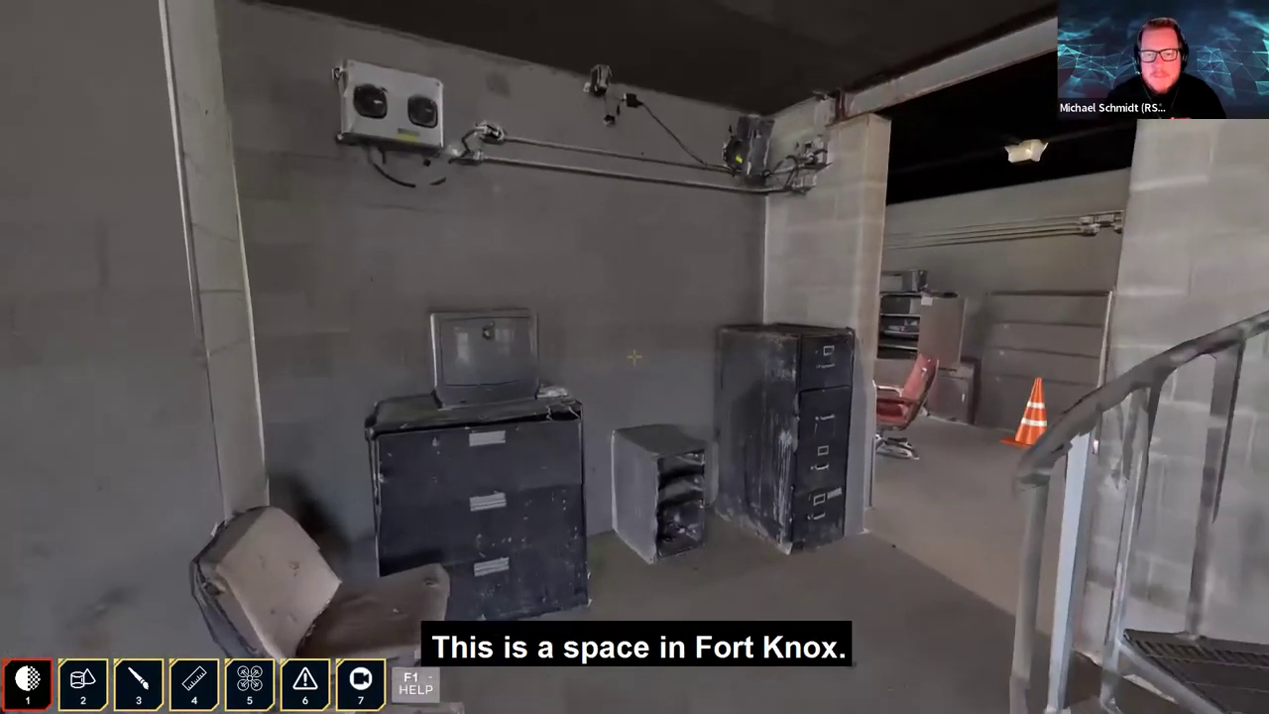
pyautogui.press('w')
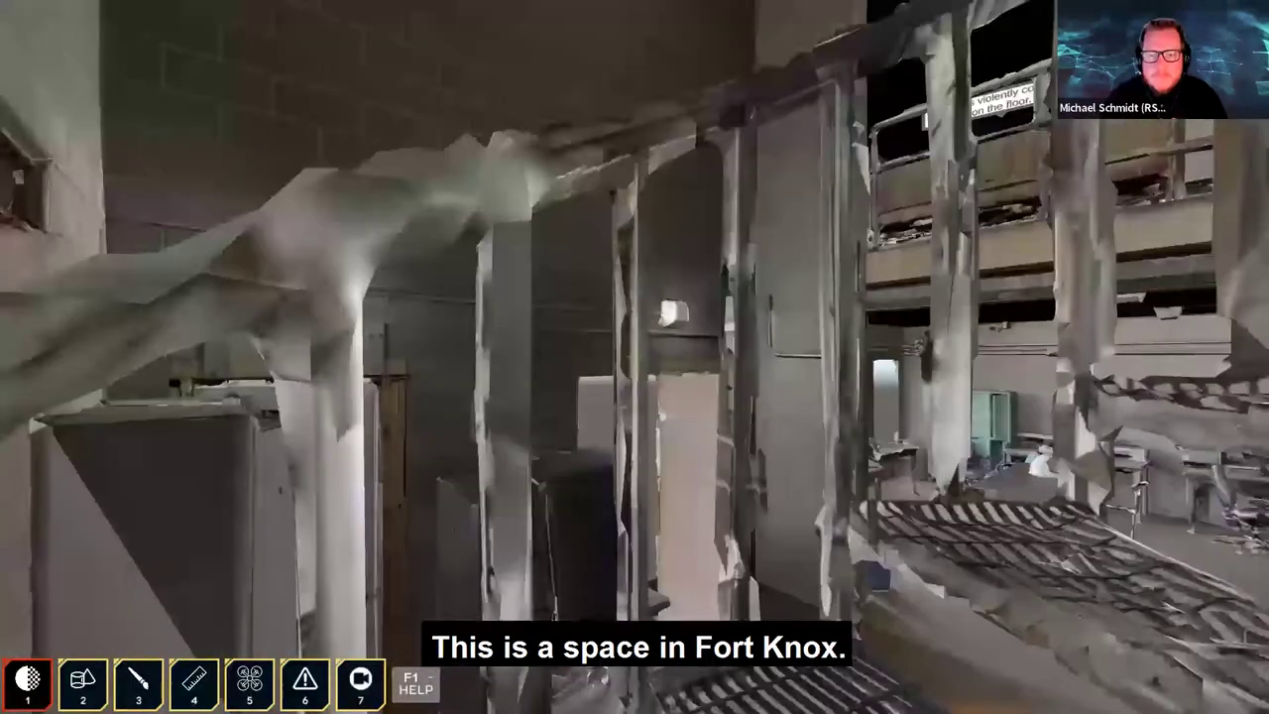
pyautogui.press('Up')
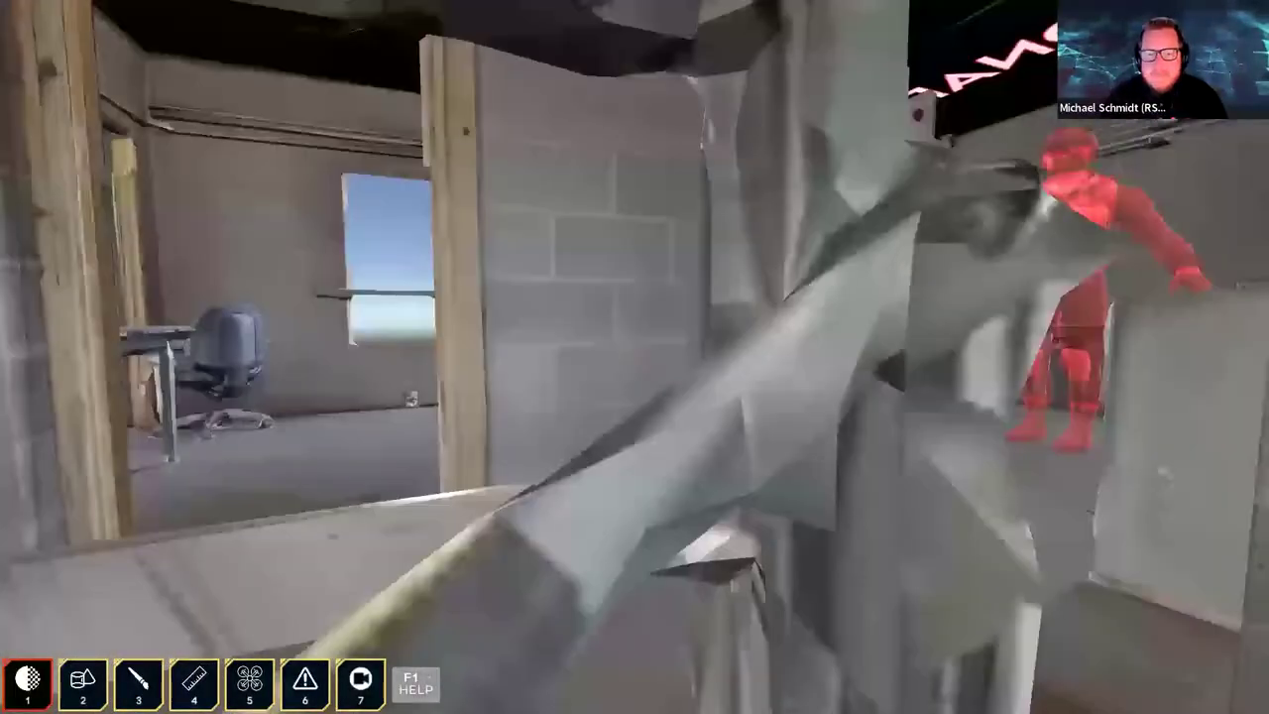
pyautogui.press('w')
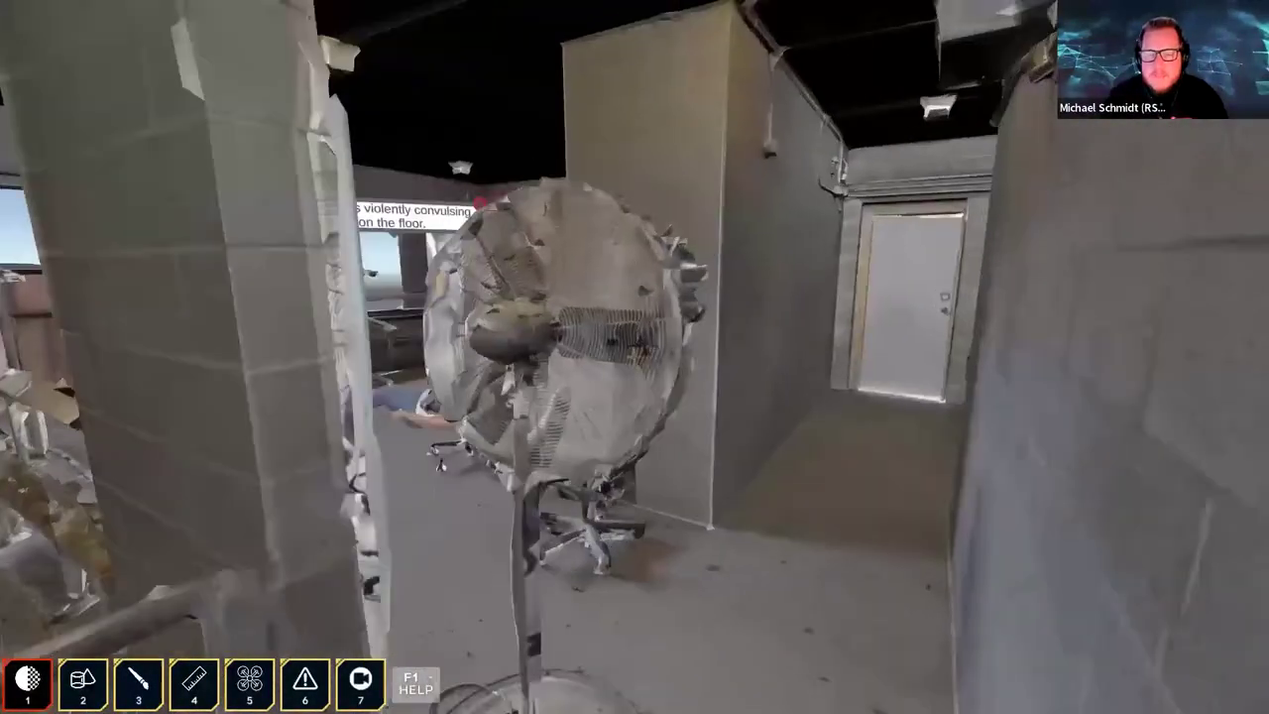
pyautogui.press('Left')
pyautogui.press('Left')
pyautogui.press('Up')
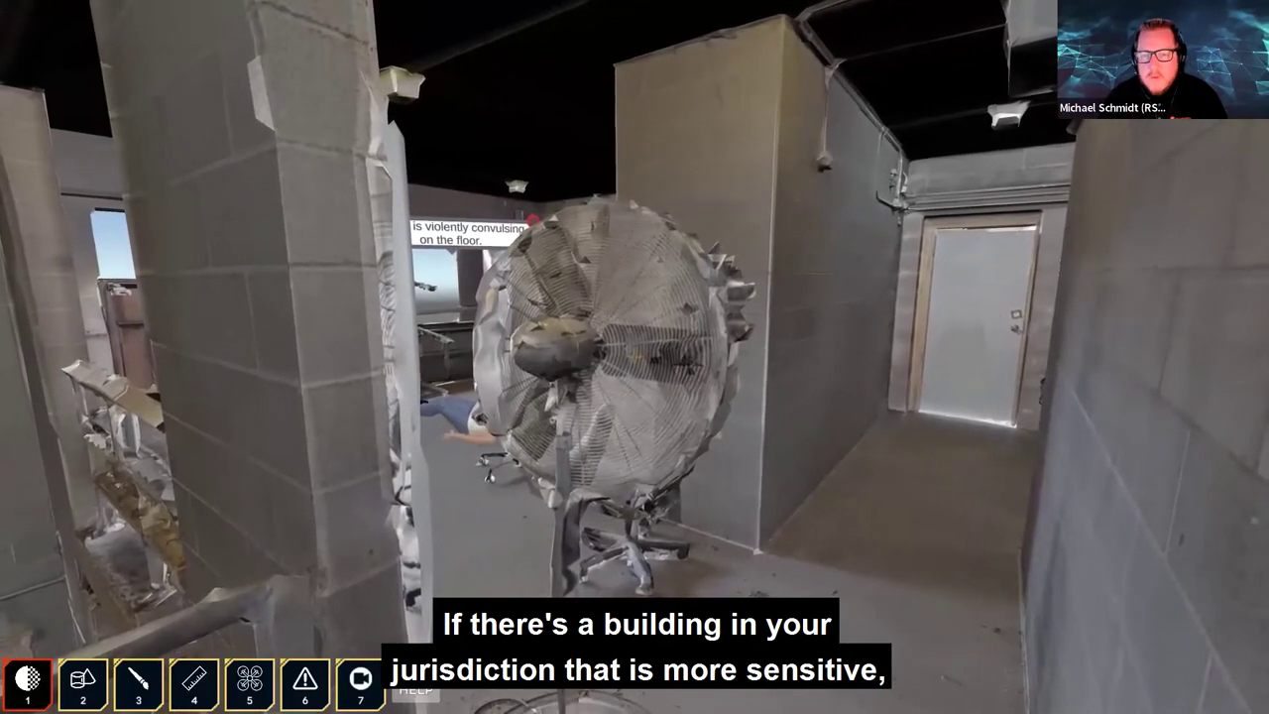
pyautogui.press('Right')
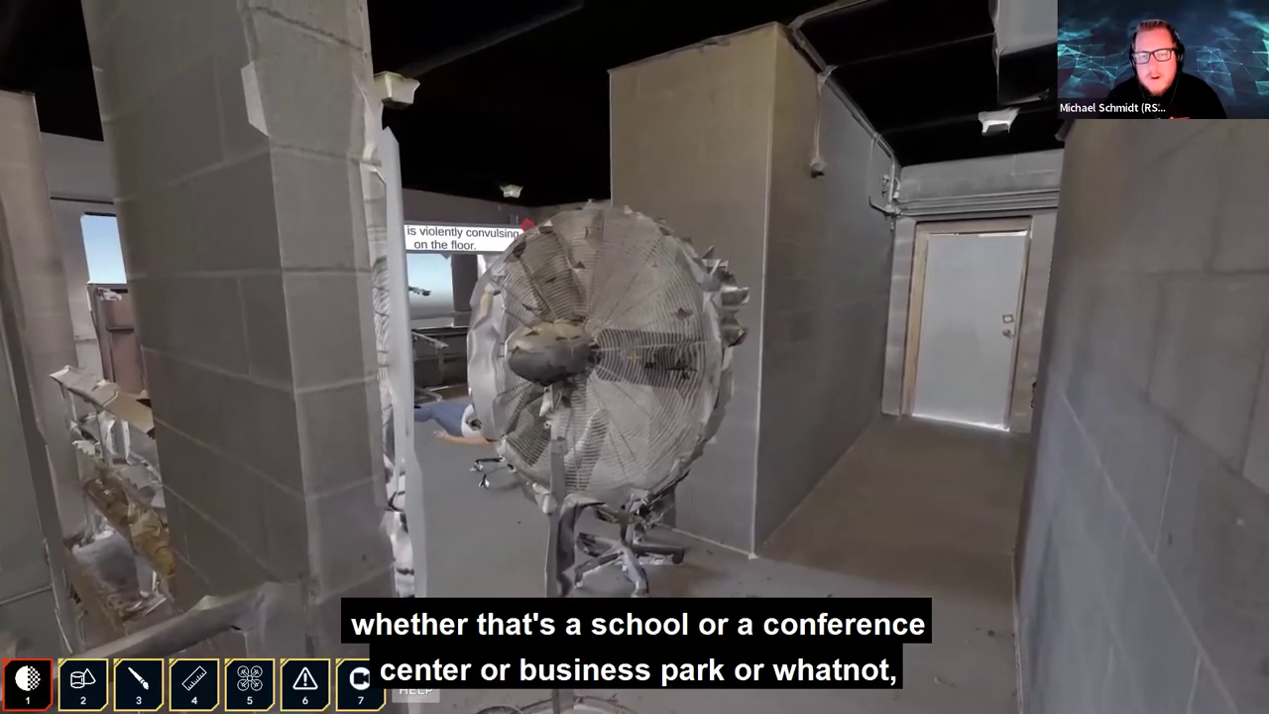
pyautogui.press('Left')
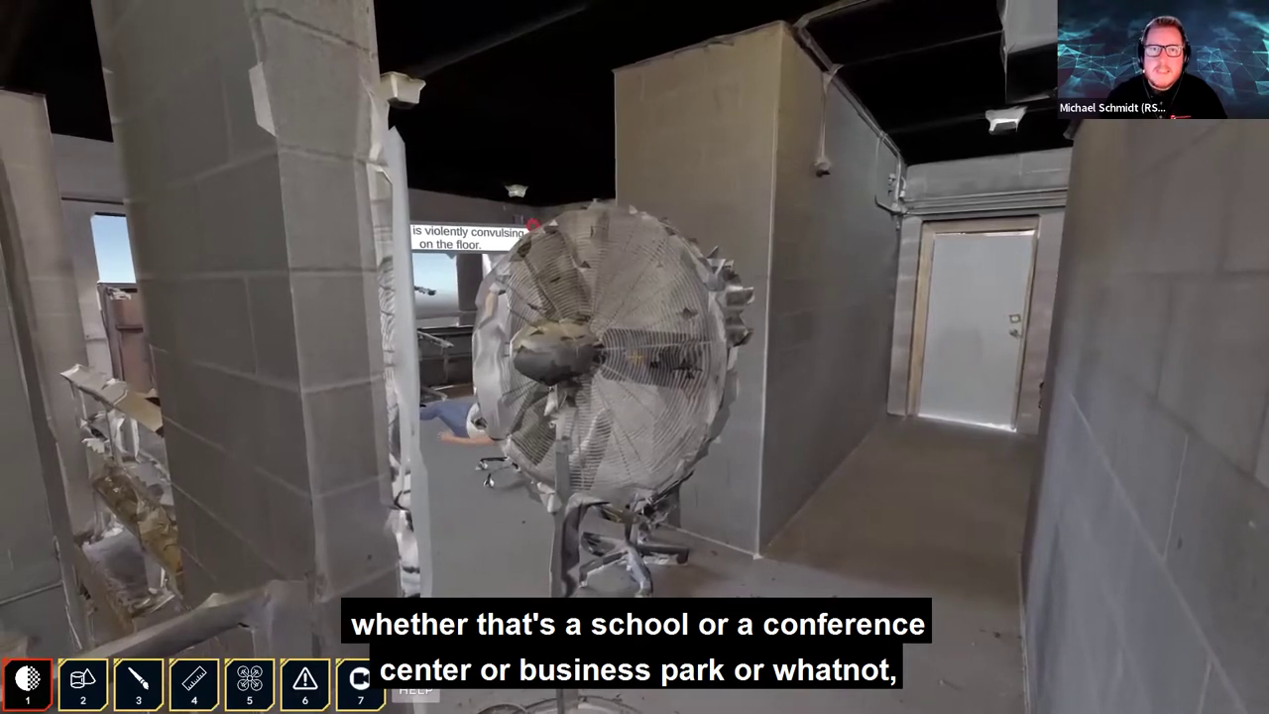
pyautogui.press('Right')
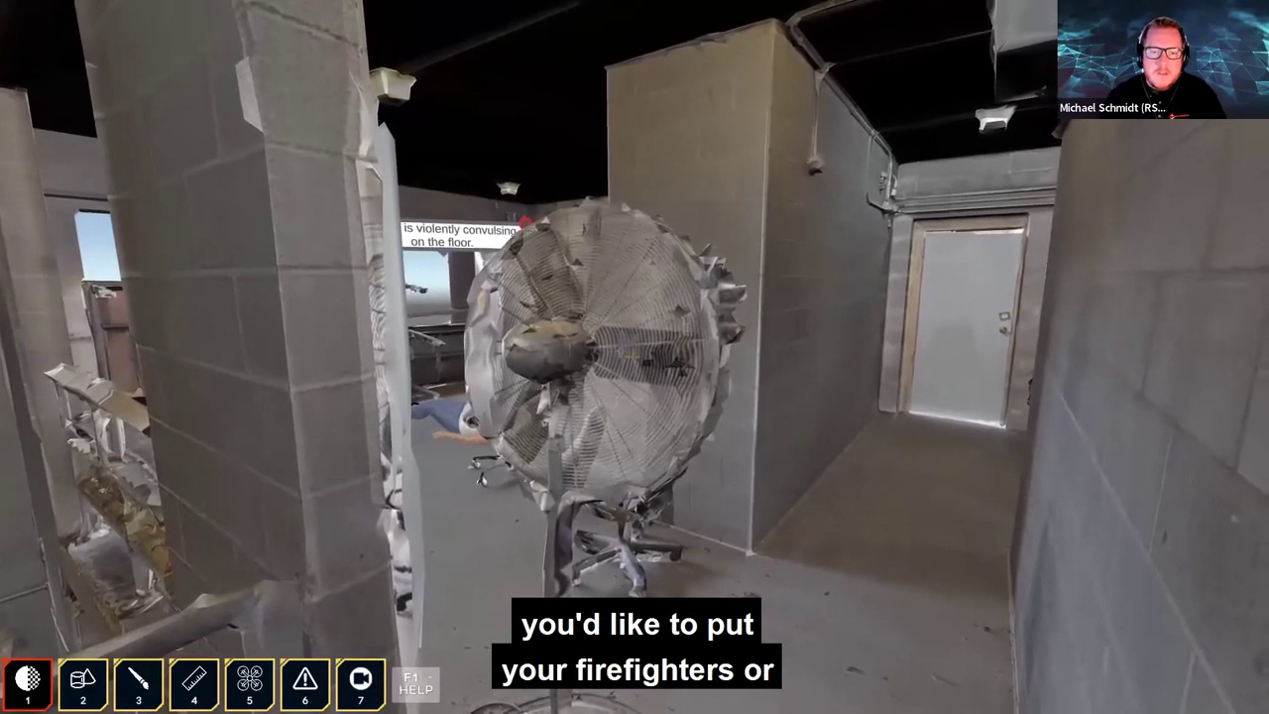
pyautogui.press('Left')
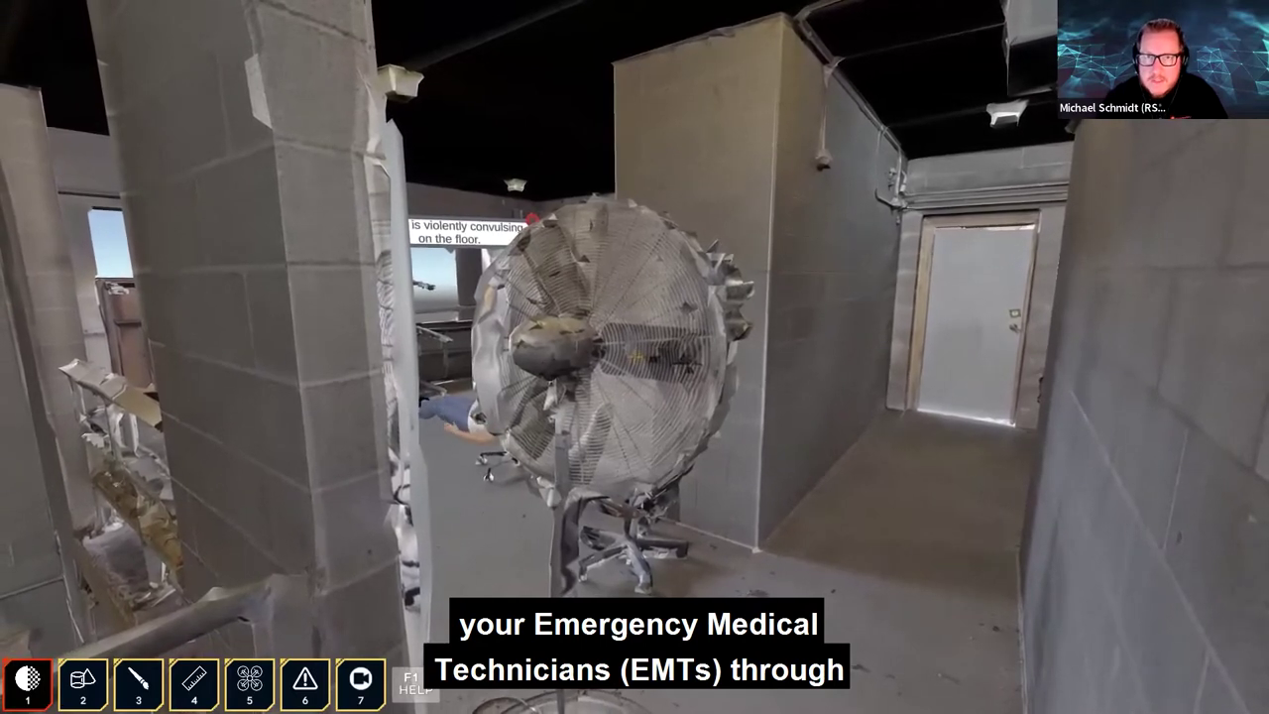
pyautogui.press('Right')
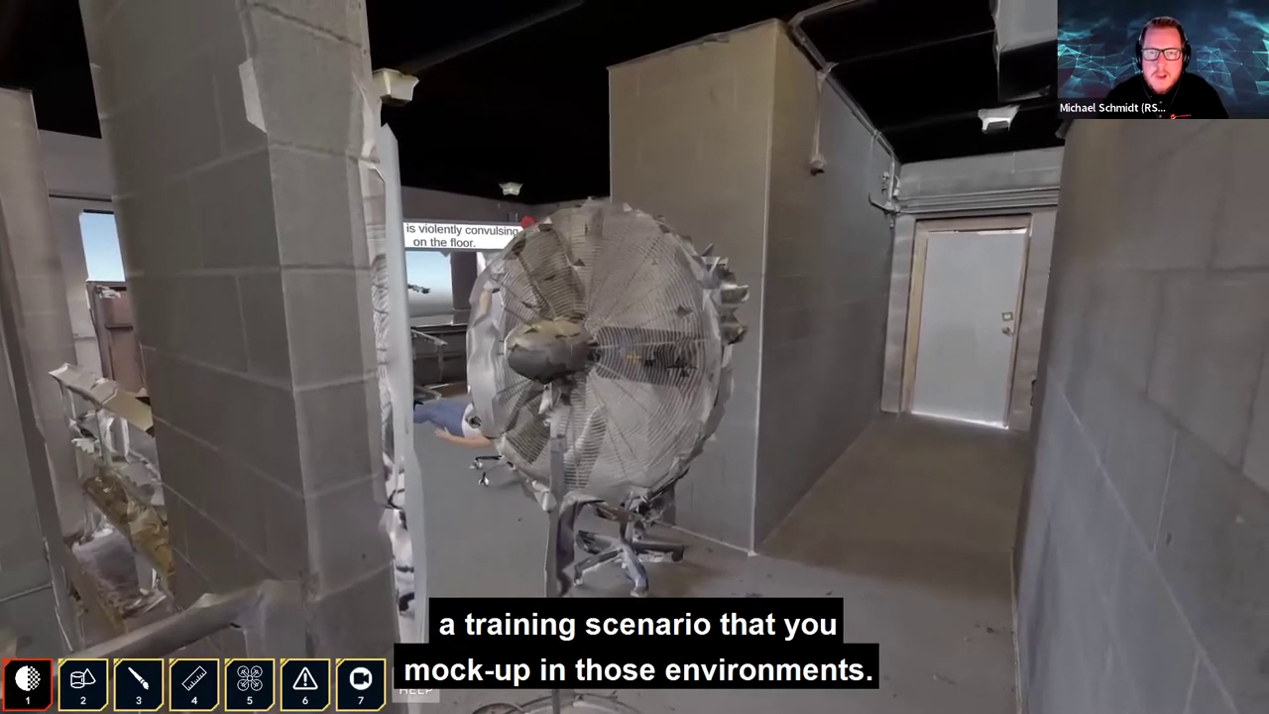
# Walk past the standing fan toward the room with the patient
pyautogui.press('w')
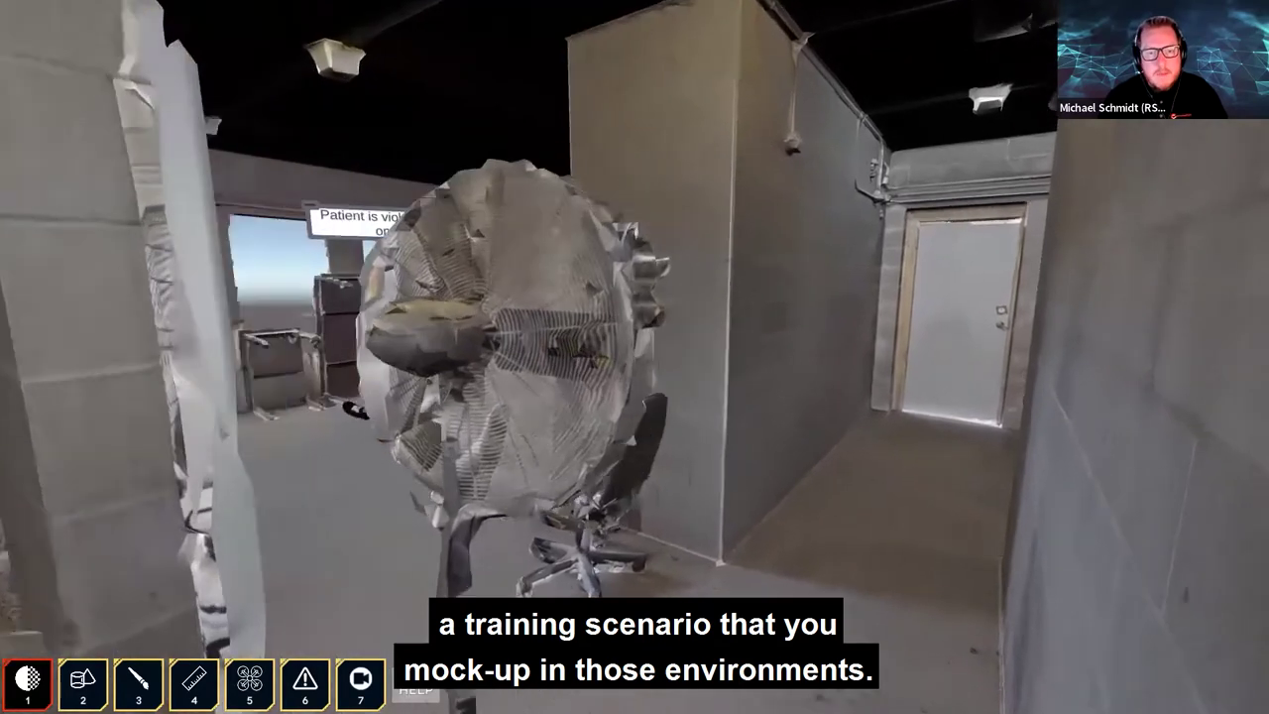